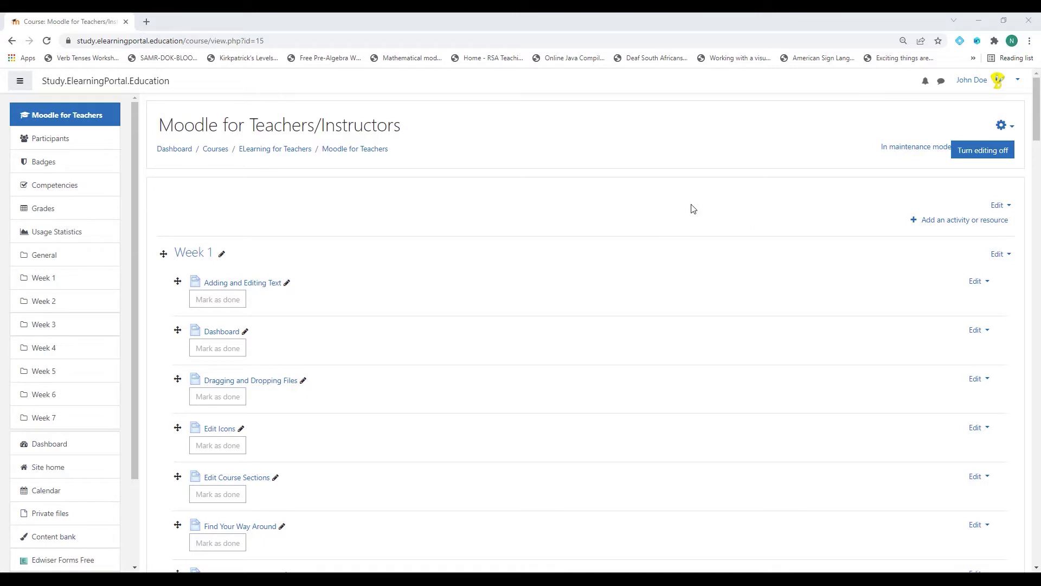
Look through the Moodle for Teachers/Instructors course page, from the Week 1 activities down to the Week 7 section.
{"action": "scroll", "coordinate": [678, 233], "scroll_direction": "down", "scroll_amount": 5}
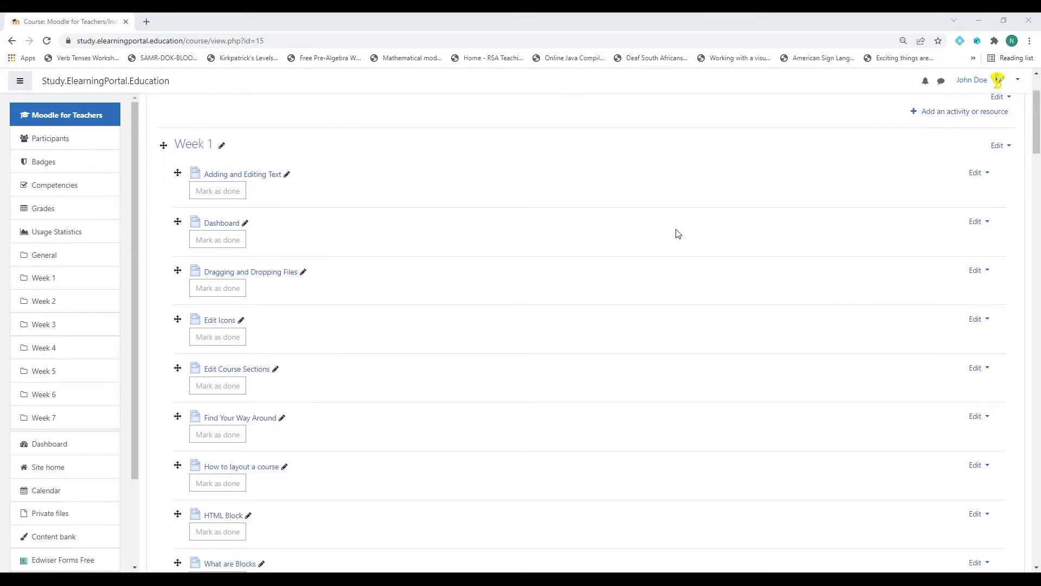
{"action": "scroll", "coordinate": [678, 233], "scroll_direction": "down", "scroll_amount": 4}
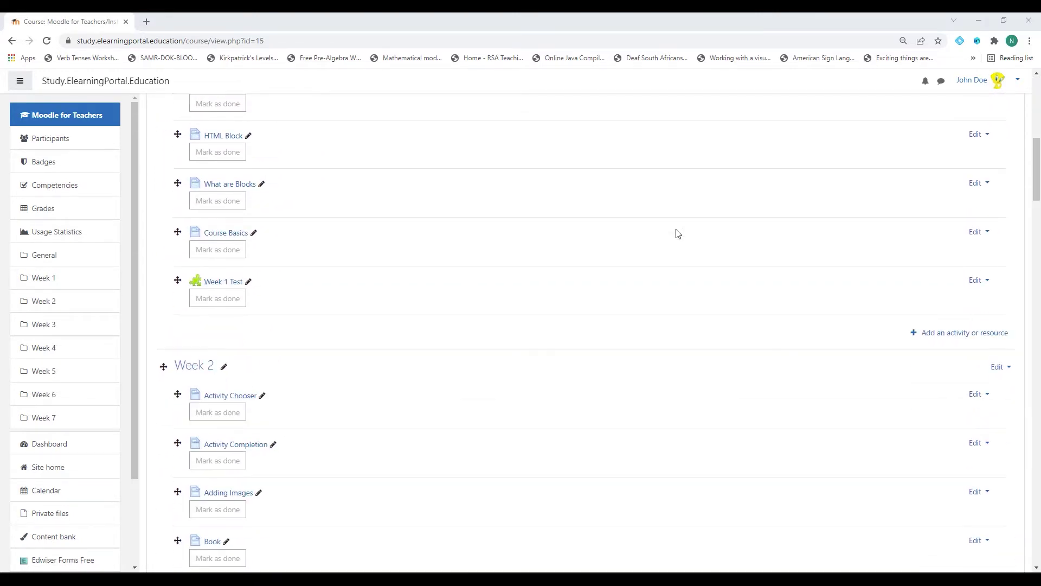
{"action": "scroll", "coordinate": [678, 233], "scroll_direction": "down", "scroll_amount": 20}
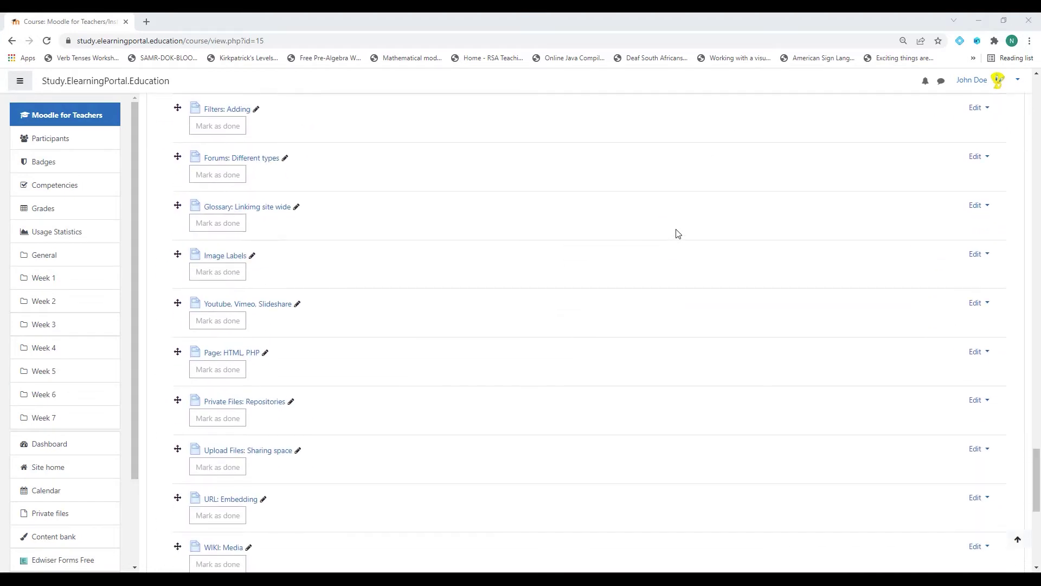
{"action": "scroll", "coordinate": [678, 233], "scroll_direction": "down", "scroll_amount": 8}
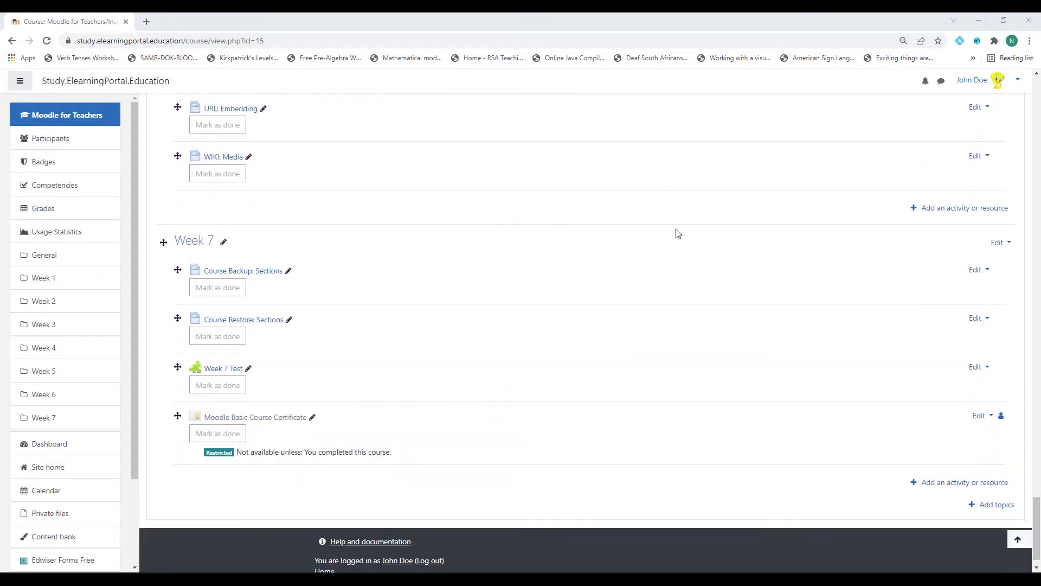
{"action": "scroll", "coordinate": [681, 249], "scroll_direction": "up", "scroll_amount": 3}
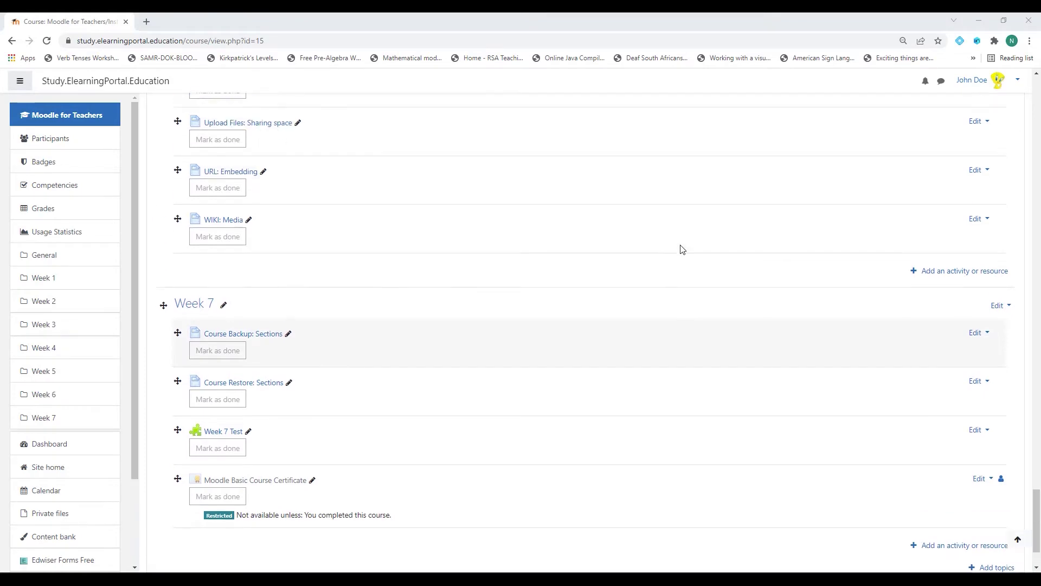
{"action": "scroll", "coordinate": [683, 249], "scroll_direction": "down", "scroll_amount": 3}
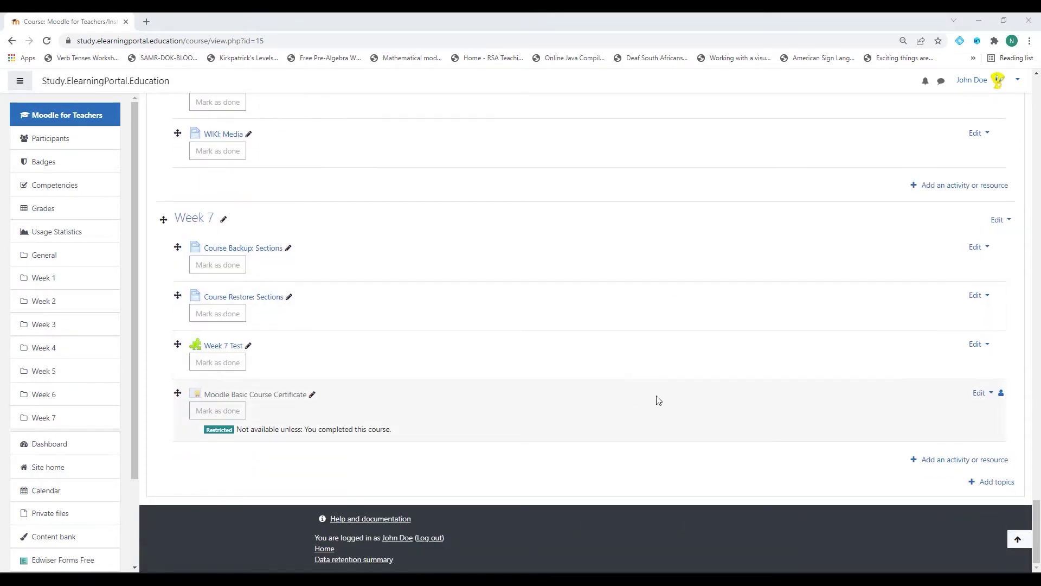
{"action": "scroll", "coordinate": [670, 338], "scroll_direction": "up", "scroll_amount": 20}
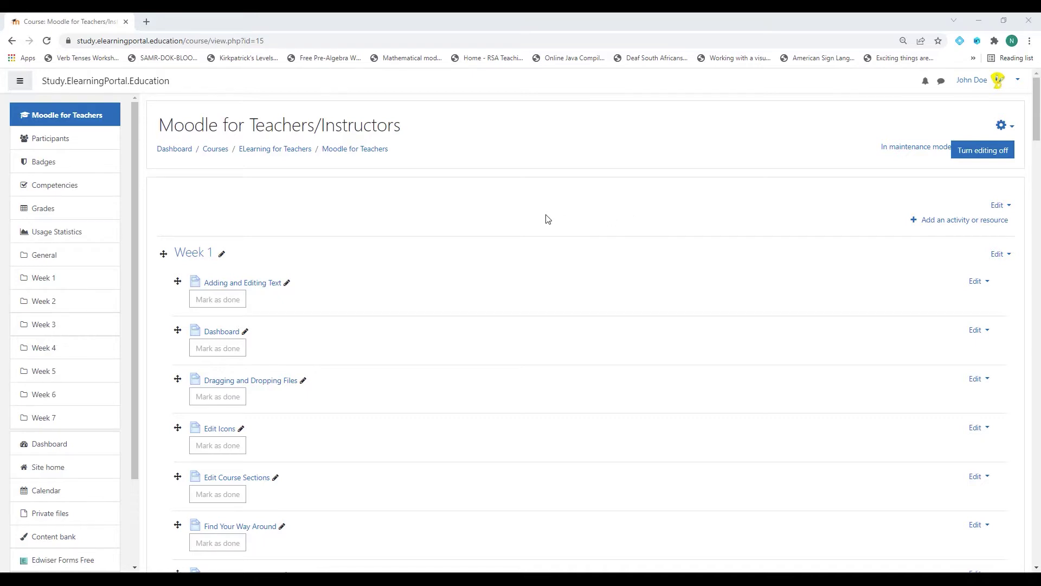
Open moodle.org in a new browser tab and go to its plugins directory.
{"action": "left_click", "coordinate": [146, 21]}
{"action": "type", "text": "moodle"}
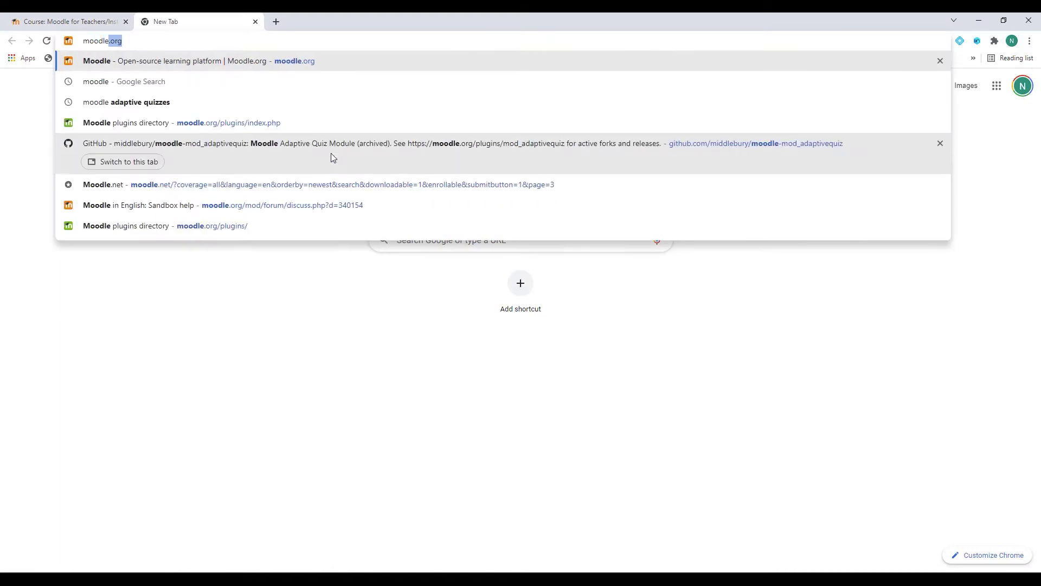
{"action": "key", "text": "Return"}
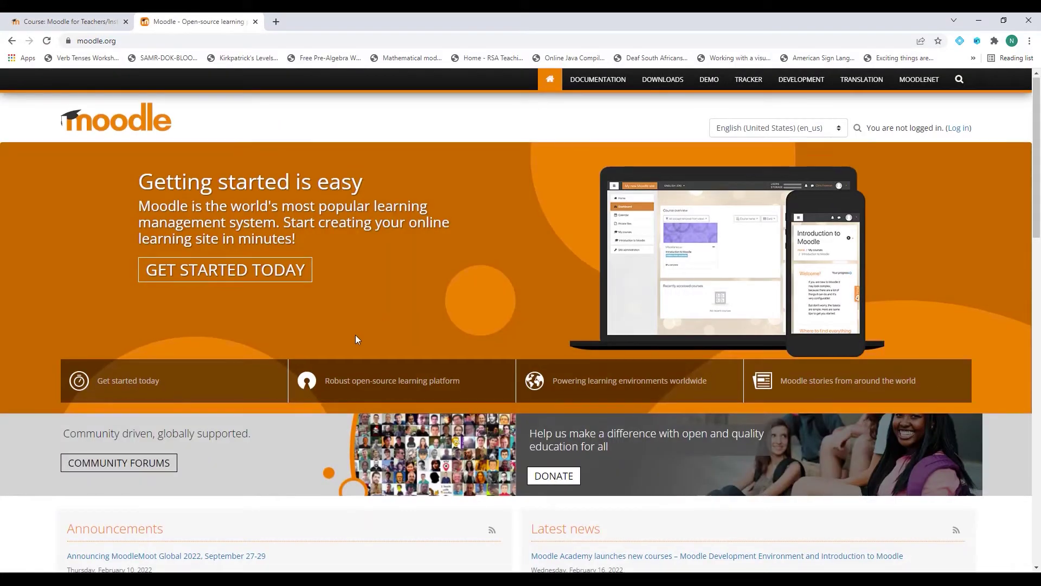
{"action": "scroll", "coordinate": [356, 337], "scroll_direction": "down", "scroll_amount": 15}
{"action": "scroll", "coordinate": [356, 340], "scroll_direction": "down", "scroll_amount": 6}
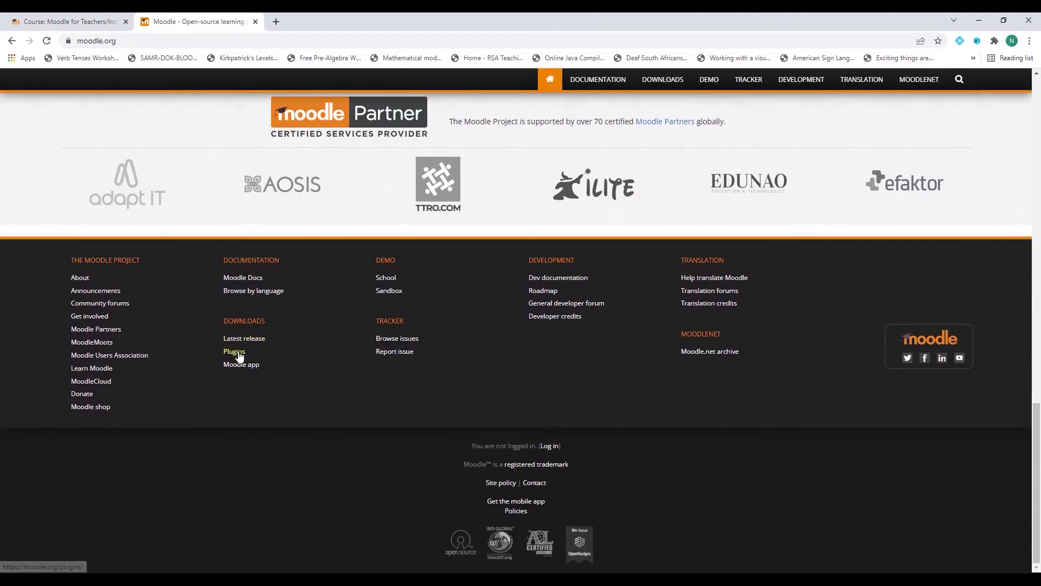
{"action": "left_click", "coordinate": [235, 351]}
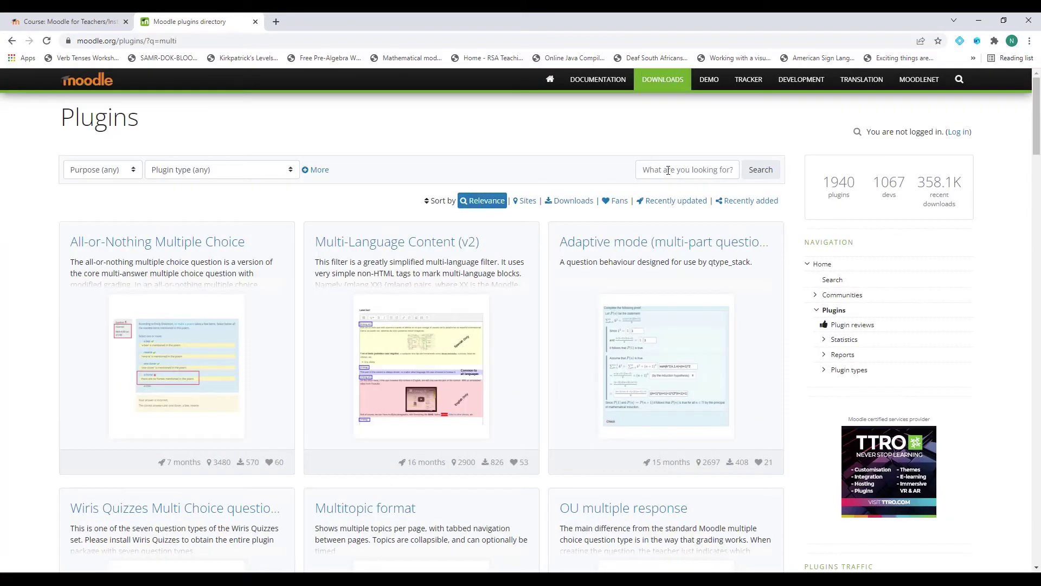
Search the Moodle plugins directory for "multi".
{"action": "left_click", "coordinate": [668, 171]}
{"action": "type", "text": "multi"}
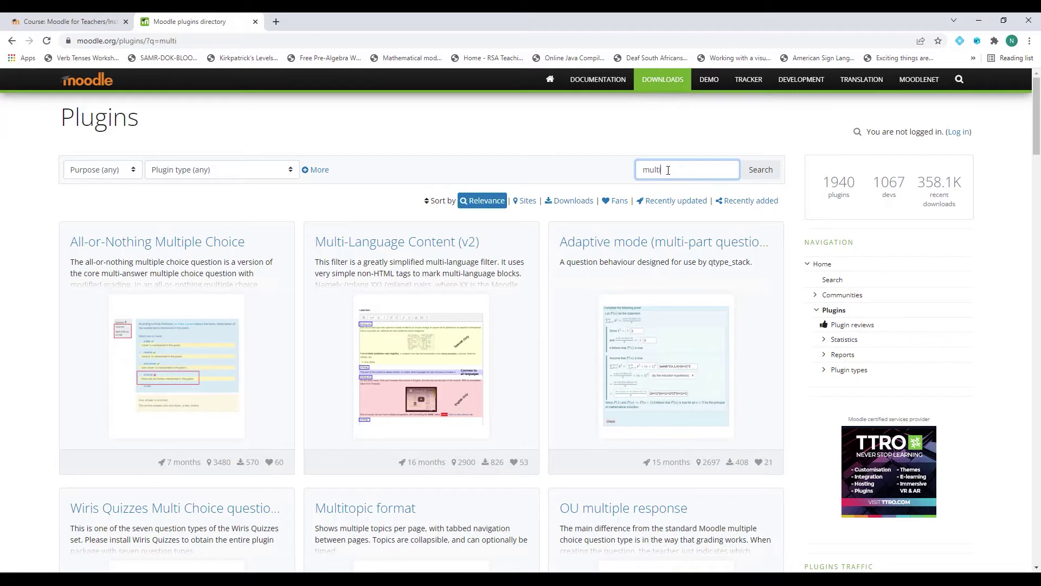
{"action": "left_click", "coordinate": [747, 176]}
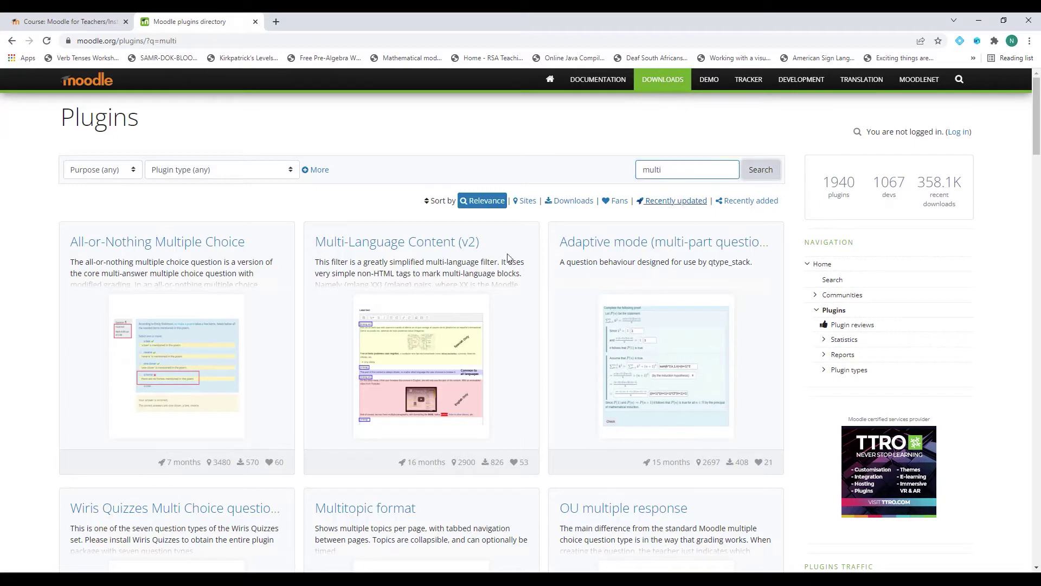
{"action": "scroll", "coordinate": [483, 262], "scroll_direction": "down", "scroll_amount": 1}
{"action": "scroll", "coordinate": [484, 261], "scroll_direction": "down", "scroll_amount": 3}
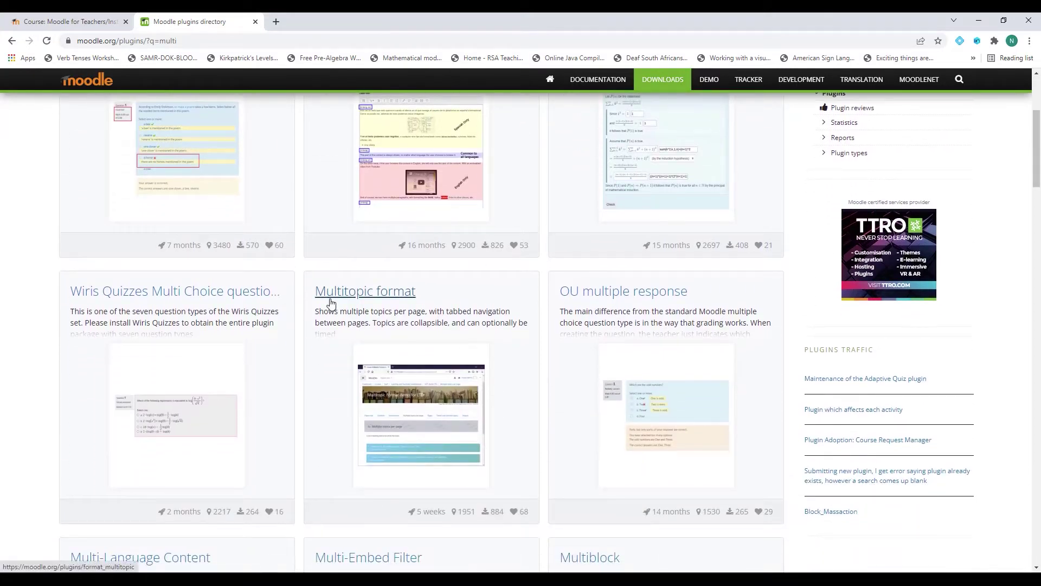
{"action": "left_click", "coordinate": [370, 298]}
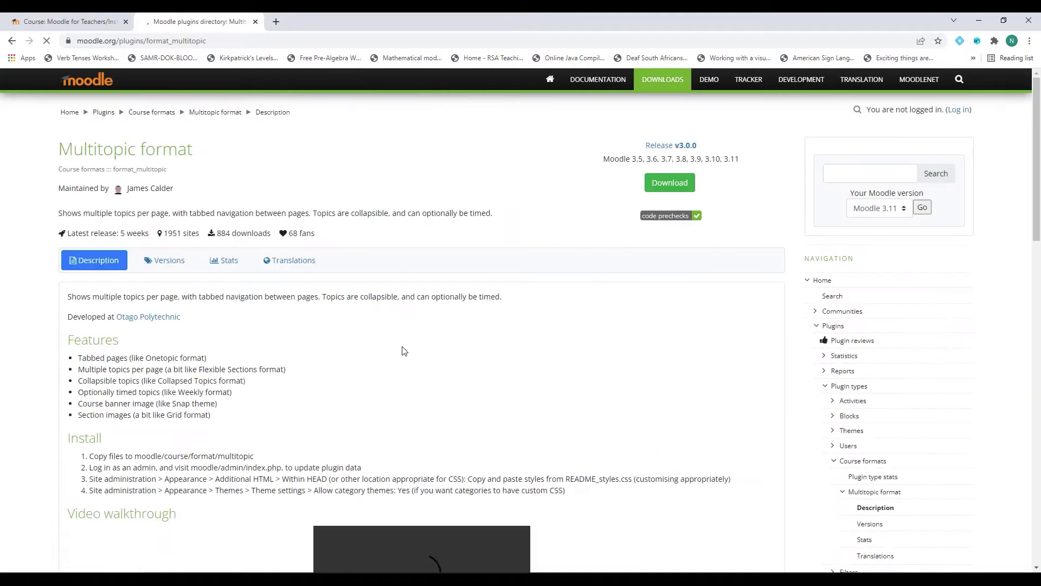
{"action": "left_click", "coordinate": [170, 262]}
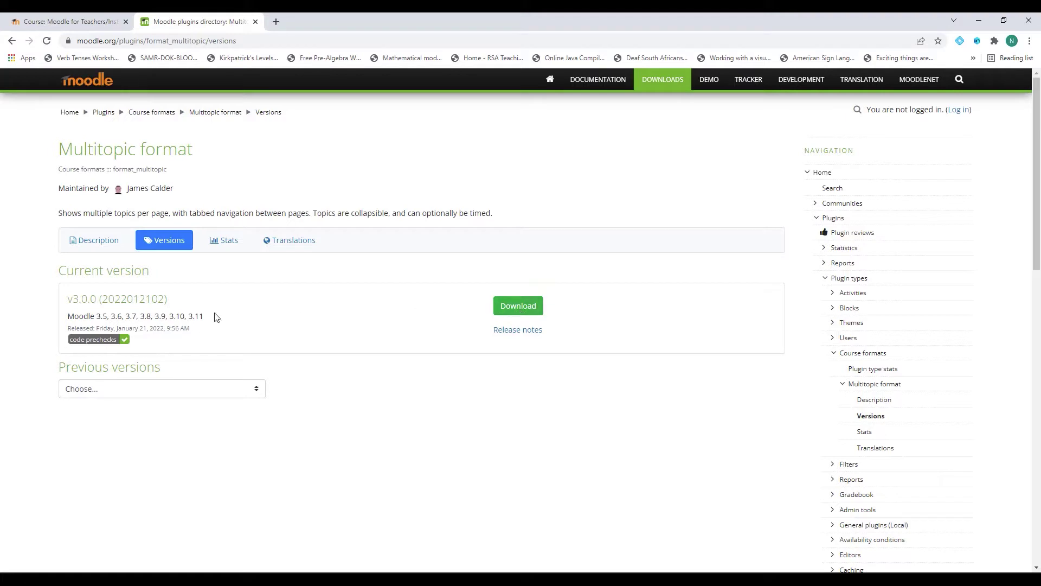
{"action": "left_click", "coordinate": [519, 309]}
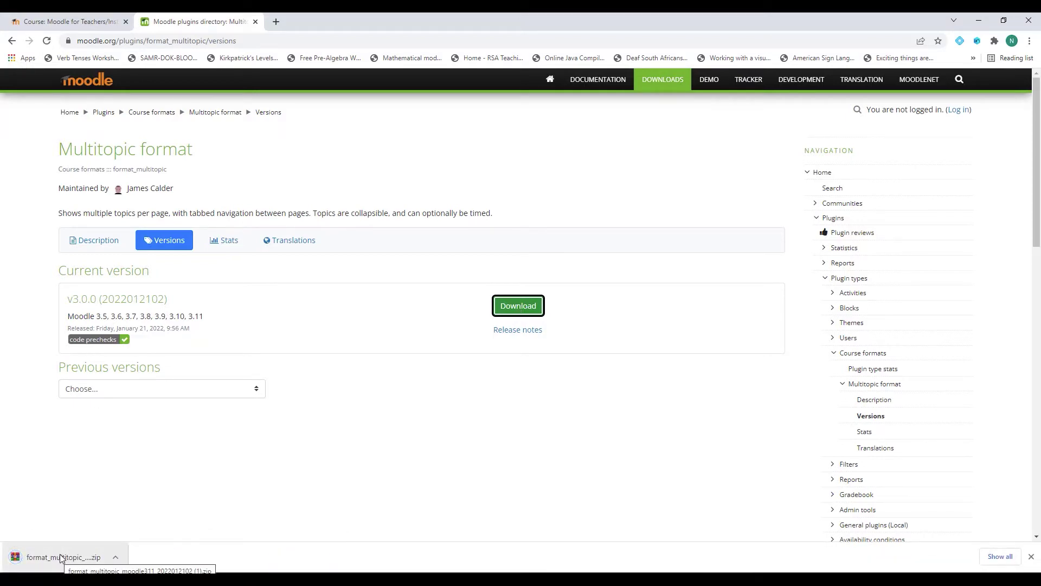
Return to the Study.ElearningPortal.Education site and open the plugin installer in its site administration.
{"action": "left_click", "coordinate": [59, 23]}
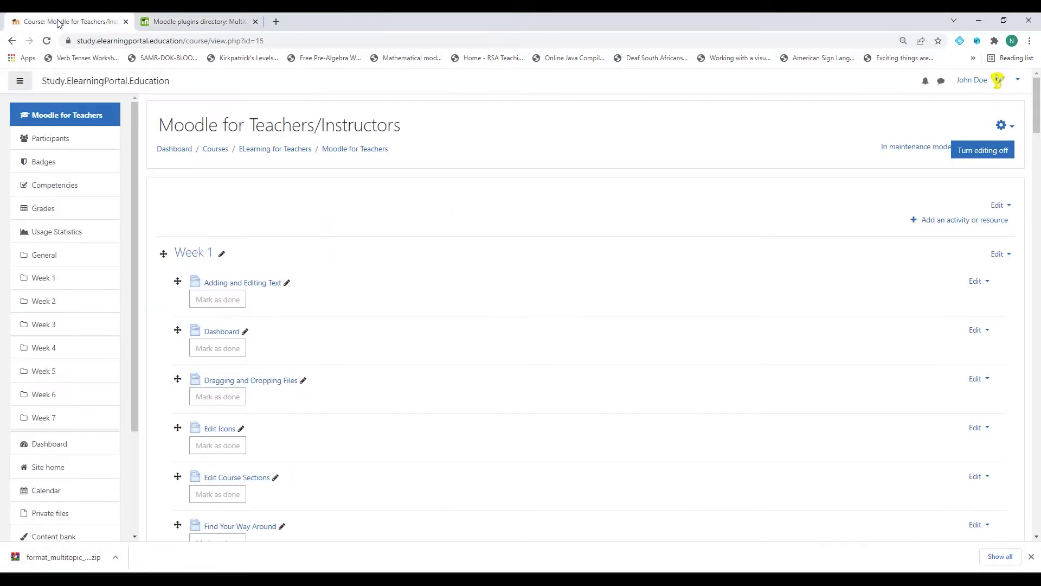
{"action": "scroll", "coordinate": [93, 396], "scroll_direction": "down", "scroll_amount": 3}
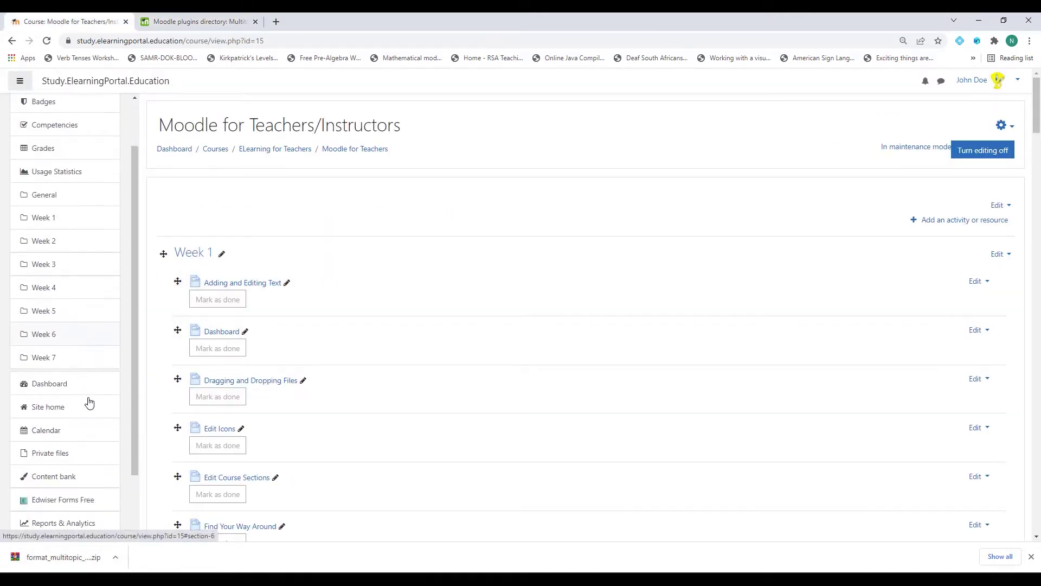
{"action": "left_click", "coordinate": [73, 500]}
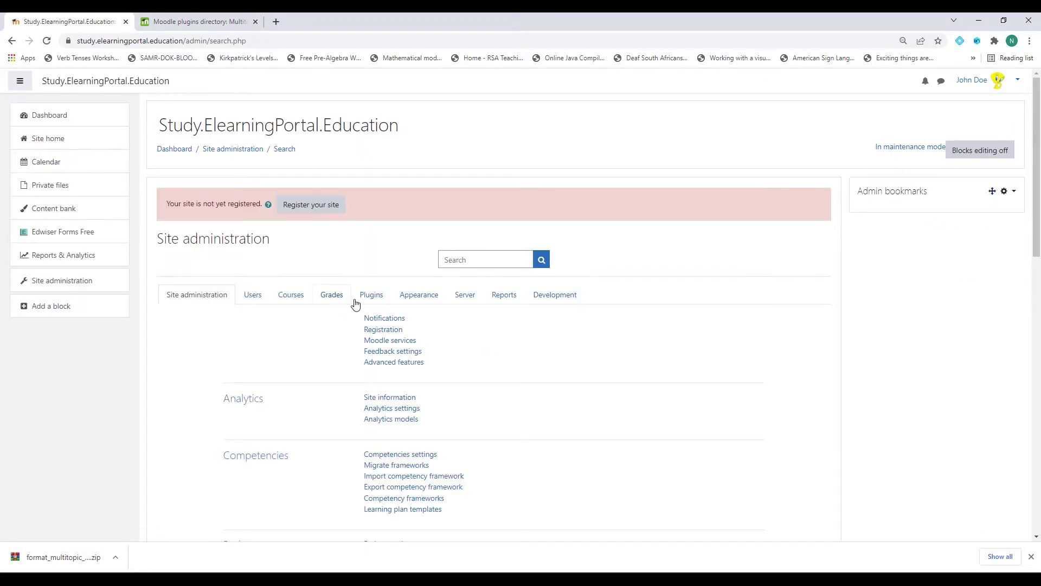
{"action": "left_click", "coordinate": [370, 296]}
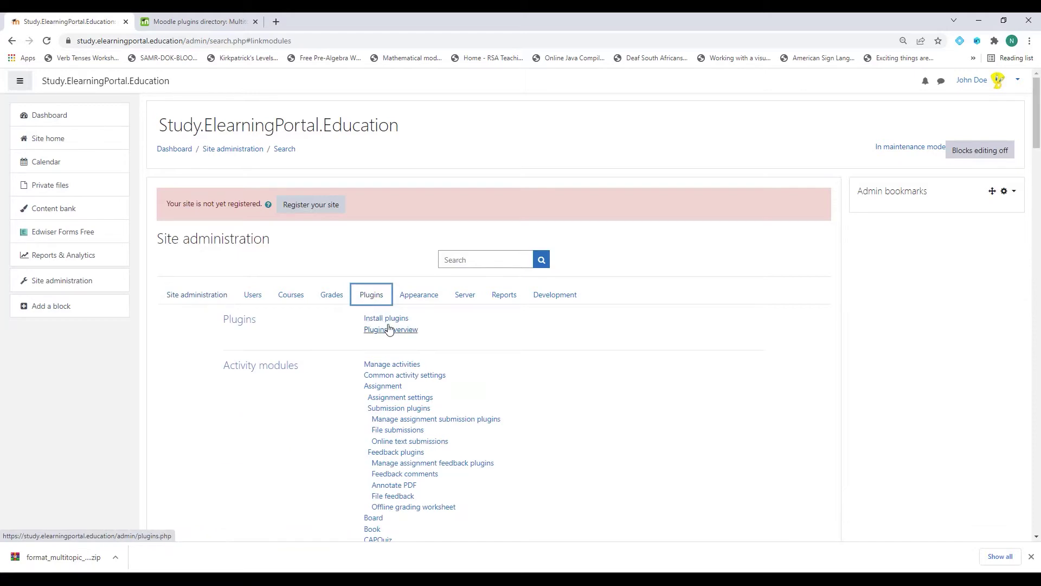
{"action": "left_click", "coordinate": [387, 319]}
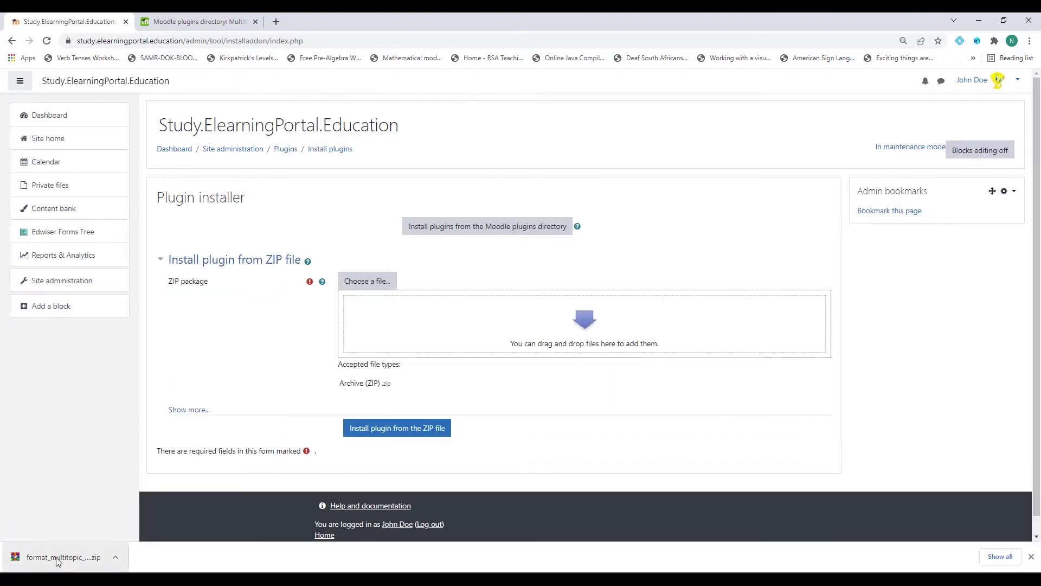
{"action": "left_click_drag", "start_coordinate": [53, 558], "coordinate": [425, 329]}
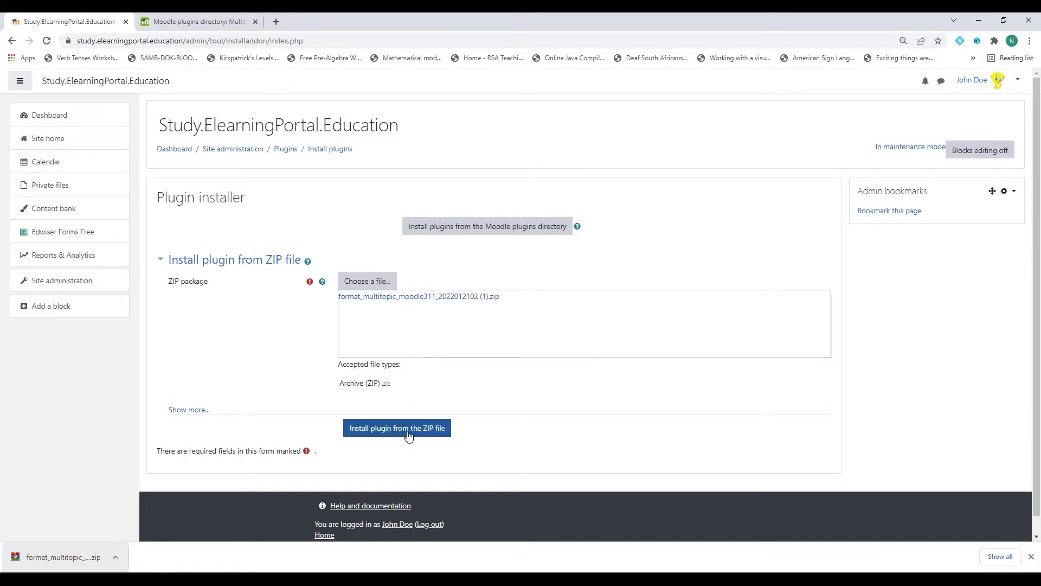
{"action": "left_click", "coordinate": [408, 436]}
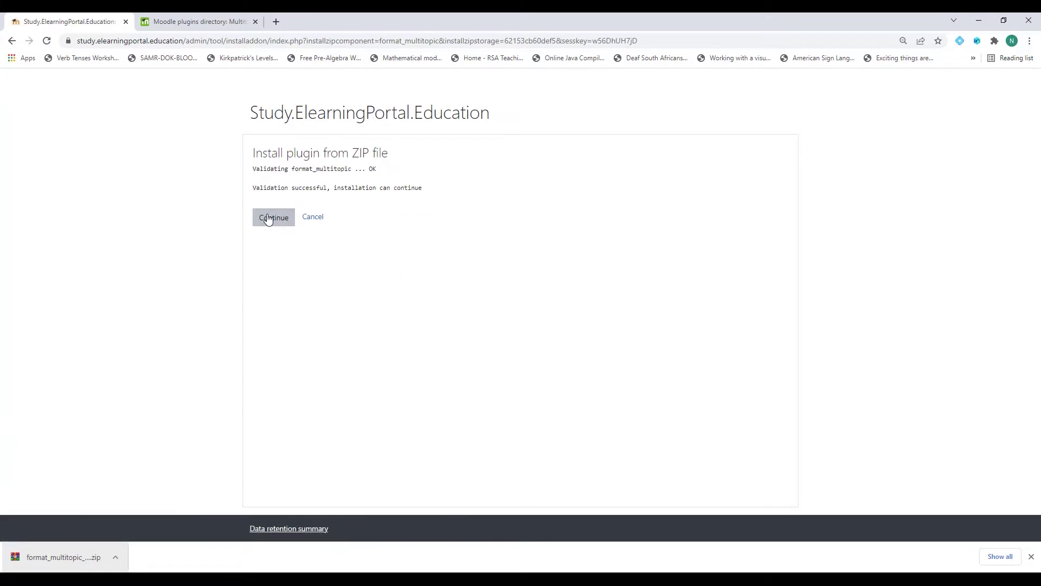
{"action": "left_click", "coordinate": [268, 218]}
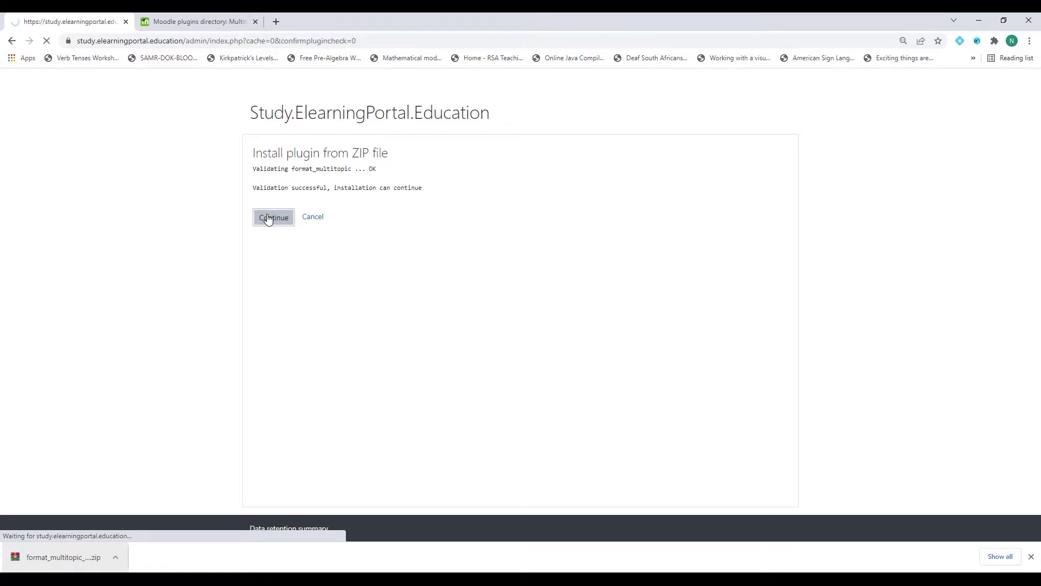
Review the server checks and the minimum requirements message, and continue to the plugins check.
{"action": "scroll", "coordinate": [628, 392], "scroll_direction": "down", "scroll_amount": 3}
{"action": "scroll", "coordinate": [630, 393], "scroll_direction": "down", "scroll_amount": 7}
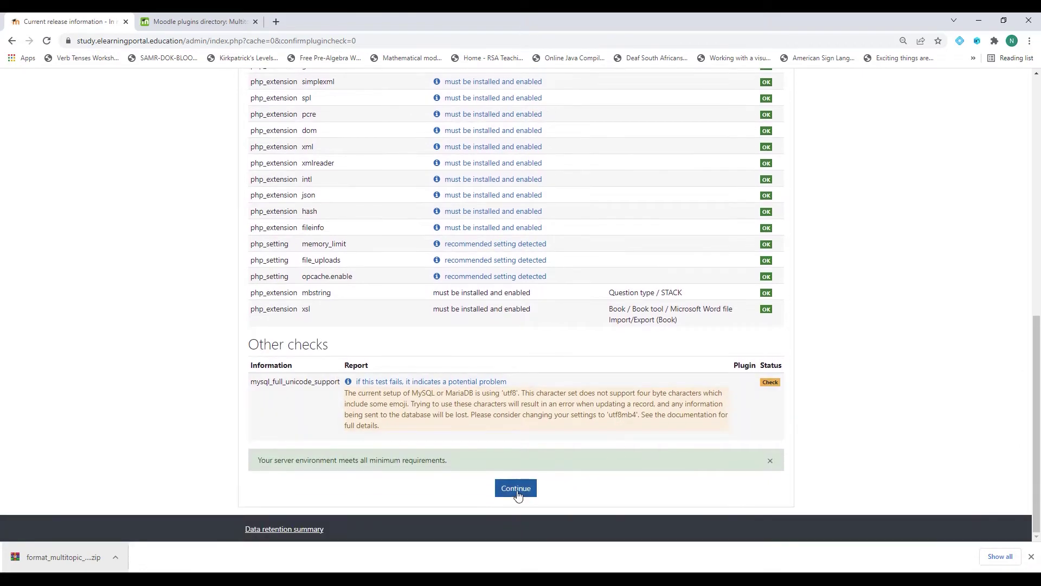
{"action": "scroll", "coordinate": [602, 344], "scroll_direction": "up", "scroll_amount": 10}
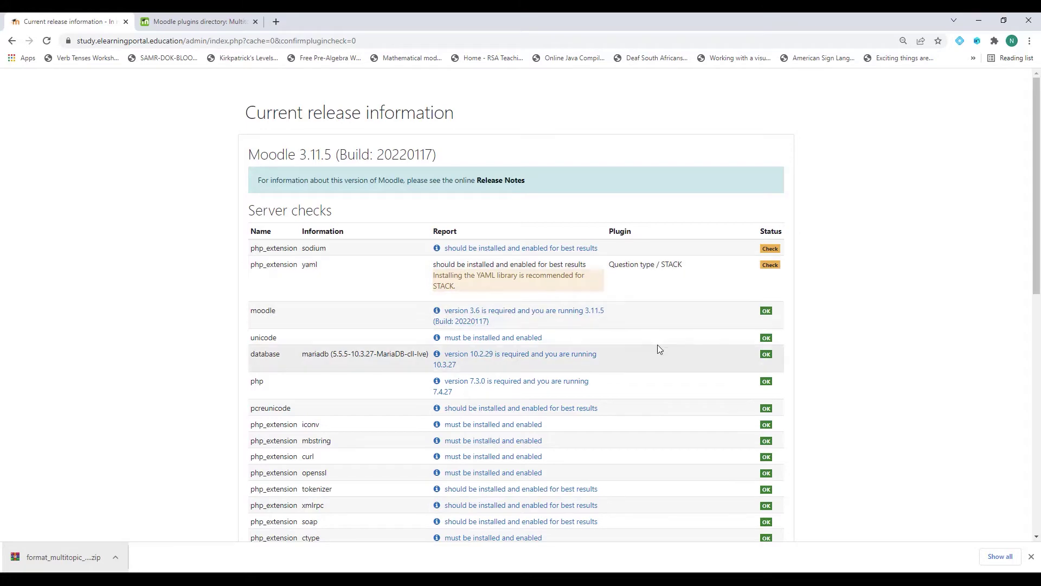
{"action": "scroll", "coordinate": [603, 353], "scroll_direction": "down", "scroll_amount": 7}
{"action": "scroll", "coordinate": [608, 347], "scroll_direction": "down", "scroll_amount": 3}
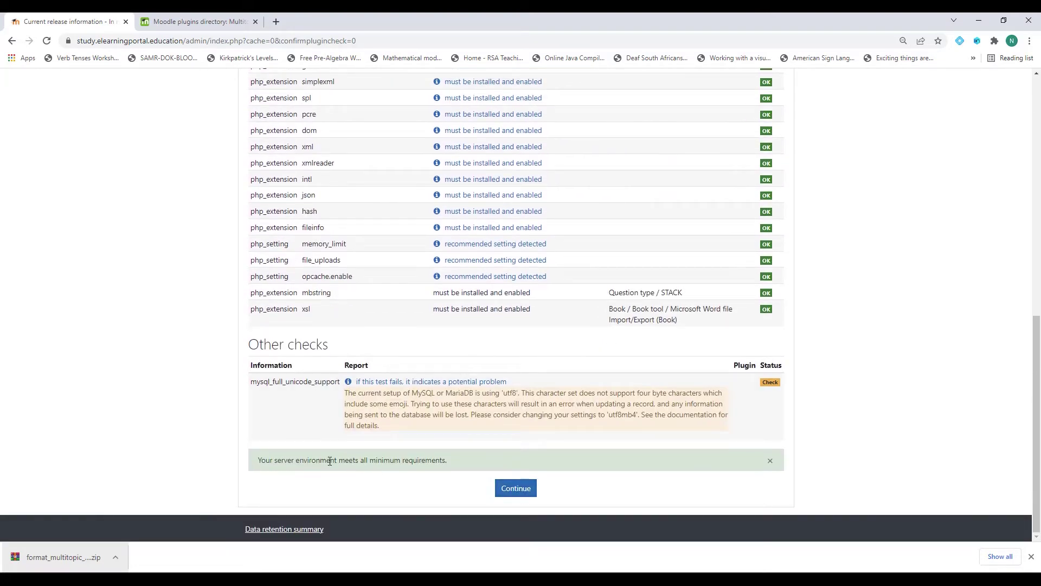
{"action": "left_click_drag", "start_coordinate": [259, 460], "coordinate": [440, 460]}
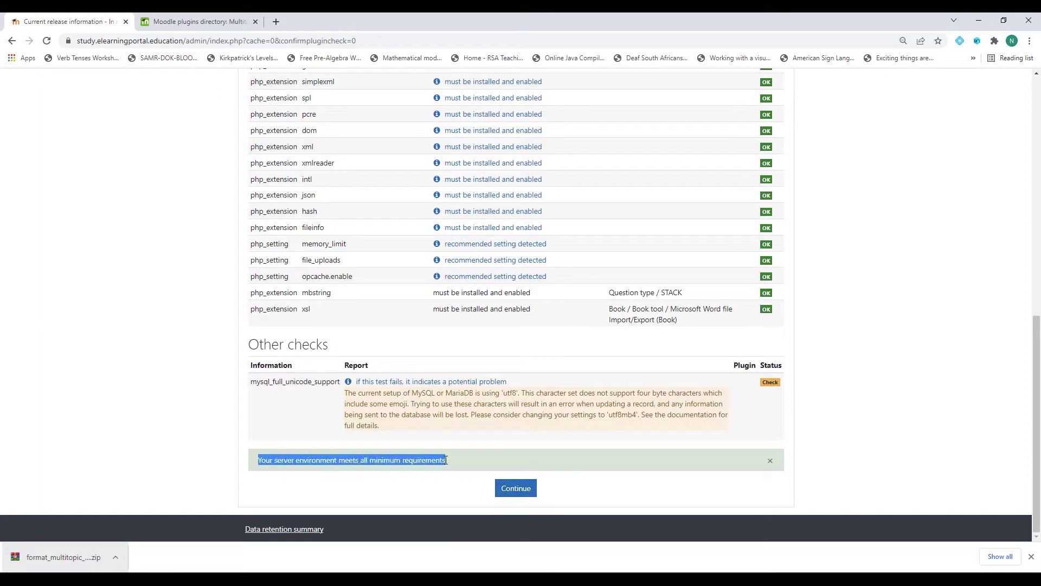
{"action": "left_click", "coordinate": [516, 488]}
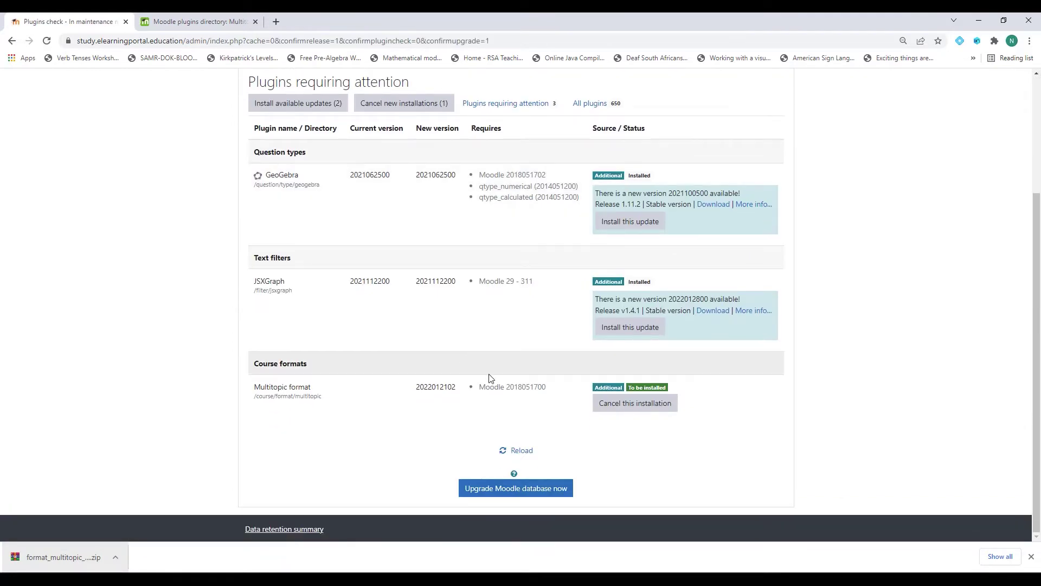
Upgrade the Moodle database to install Multitopic format and save its new settings with the default values.
{"action": "left_click", "coordinate": [506, 490]}
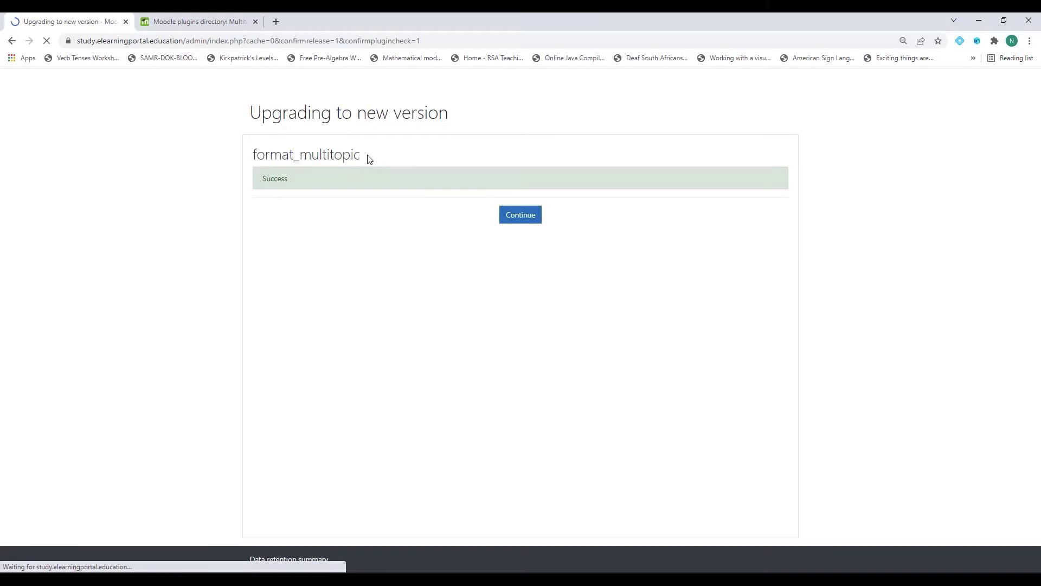
{"action": "left_click", "coordinate": [518, 217]}
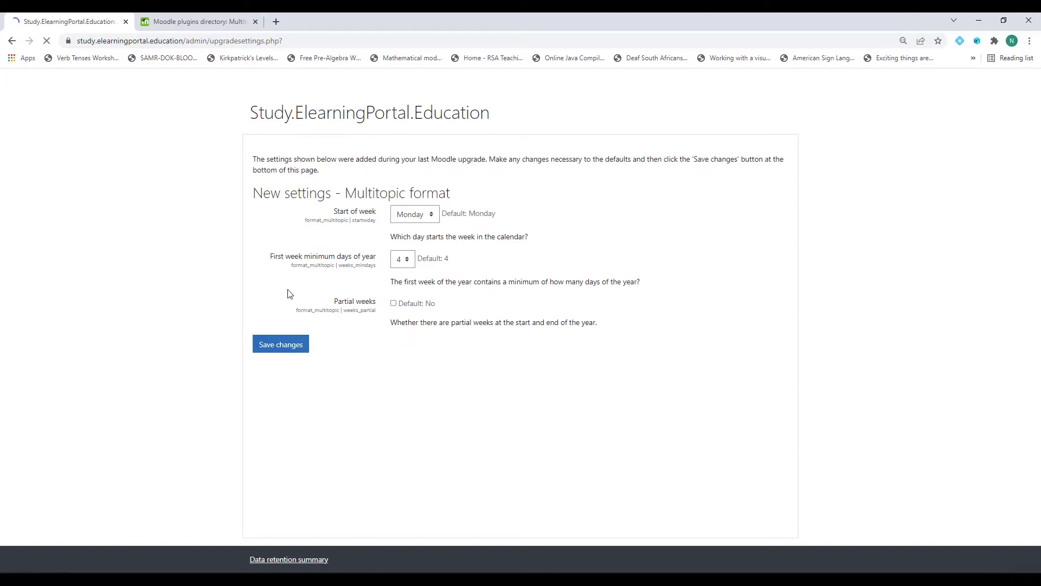
{"action": "left_click", "coordinate": [277, 347]}
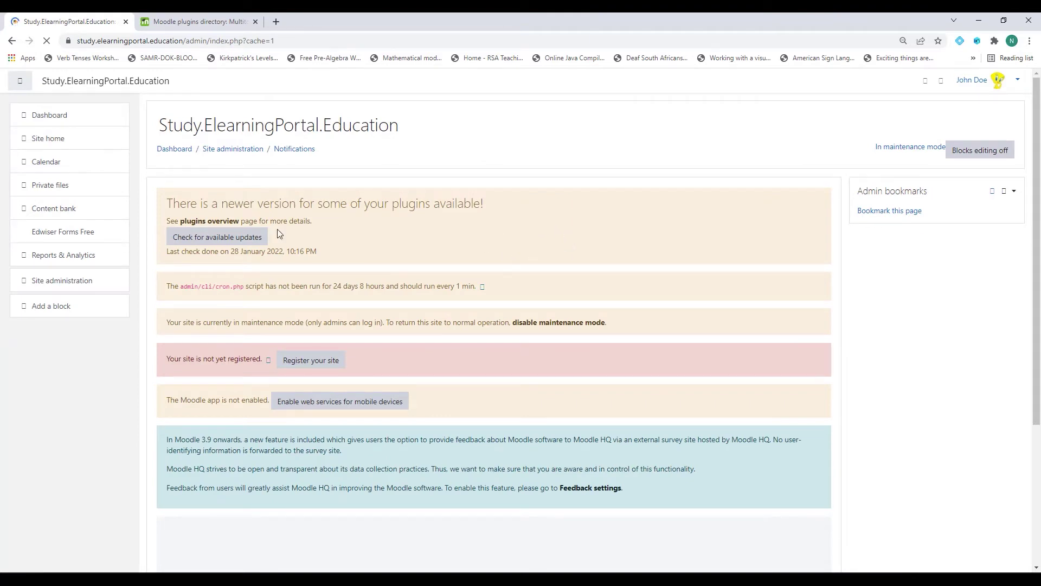
Open the Moodle for Teachers/Instructors course from the ELearning for Teachers category on the site home and review its weekly sections.
{"action": "left_click", "coordinate": [50, 139]}
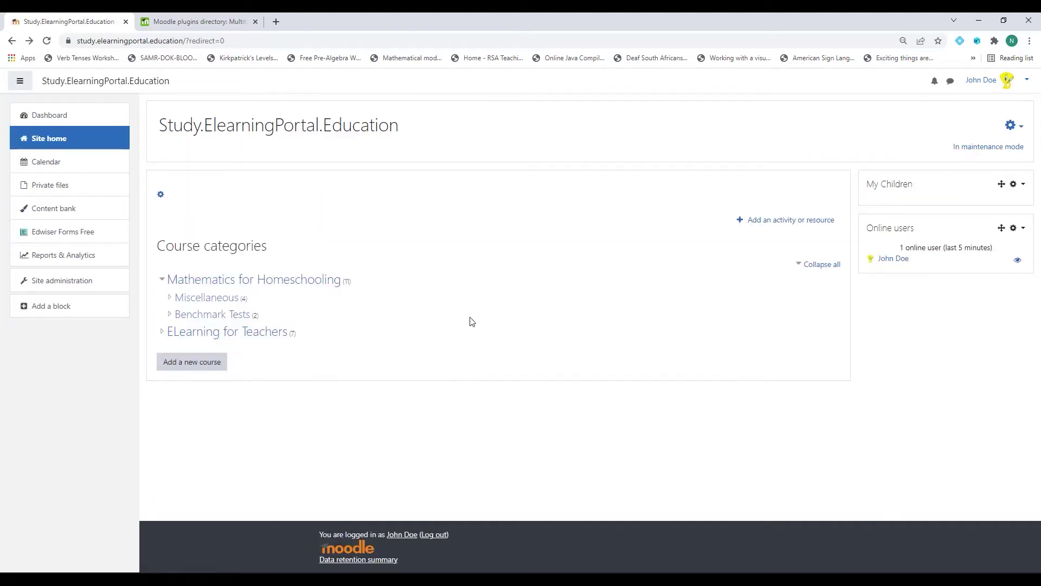
{"action": "left_click", "coordinate": [253, 332]}
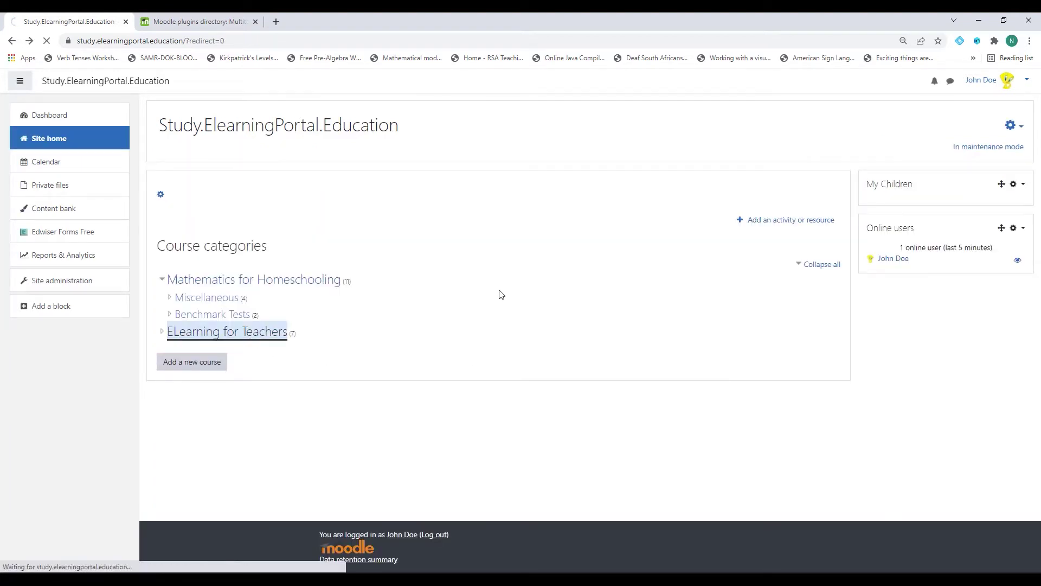
{"action": "left_click", "coordinate": [260, 340]}
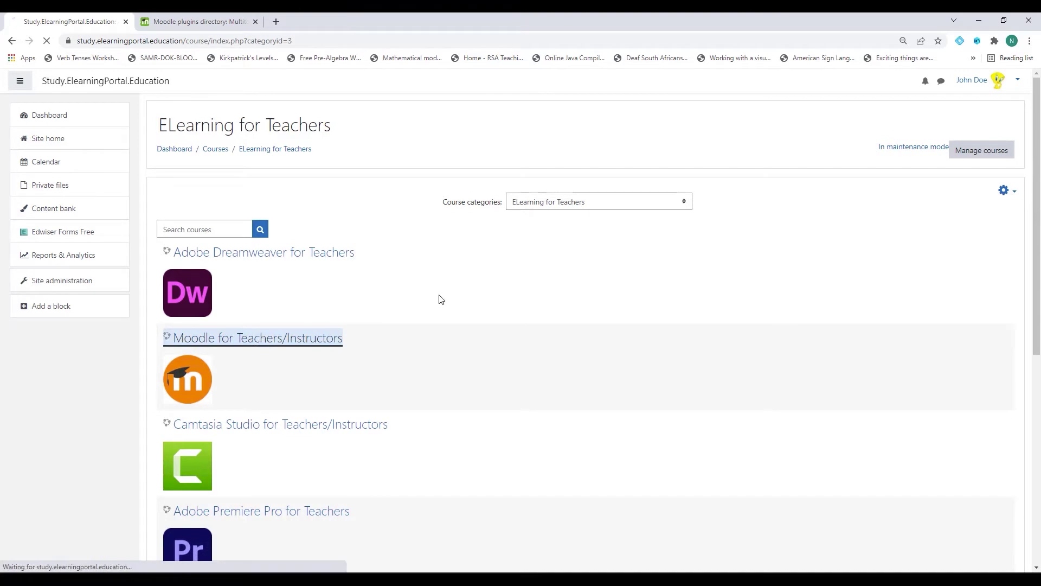
{"action": "scroll", "coordinate": [564, 244], "scroll_direction": "down", "scroll_amount": 15}
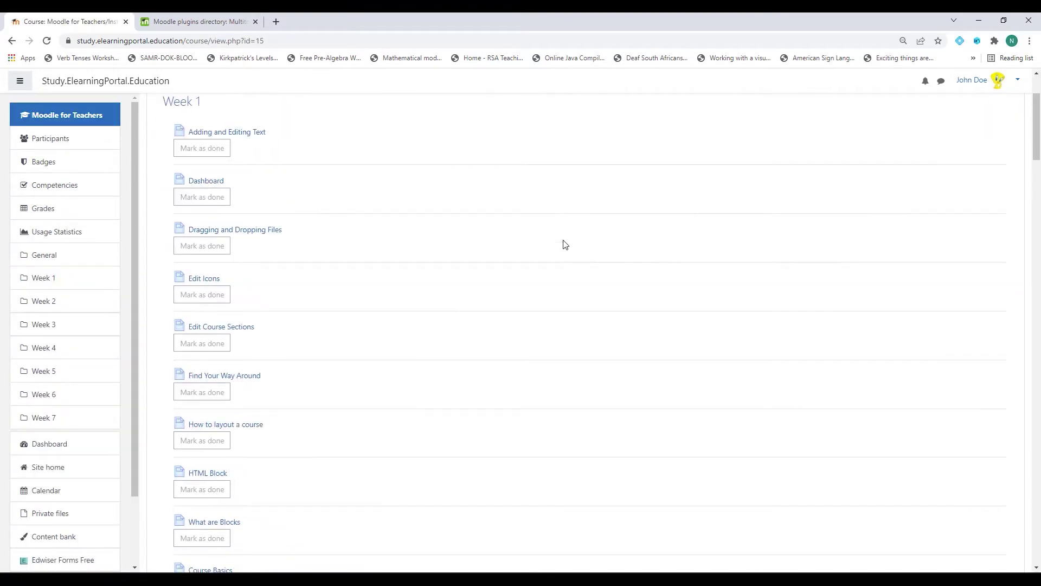
{"action": "scroll", "coordinate": [564, 244], "scroll_direction": "down", "scroll_amount": 20}
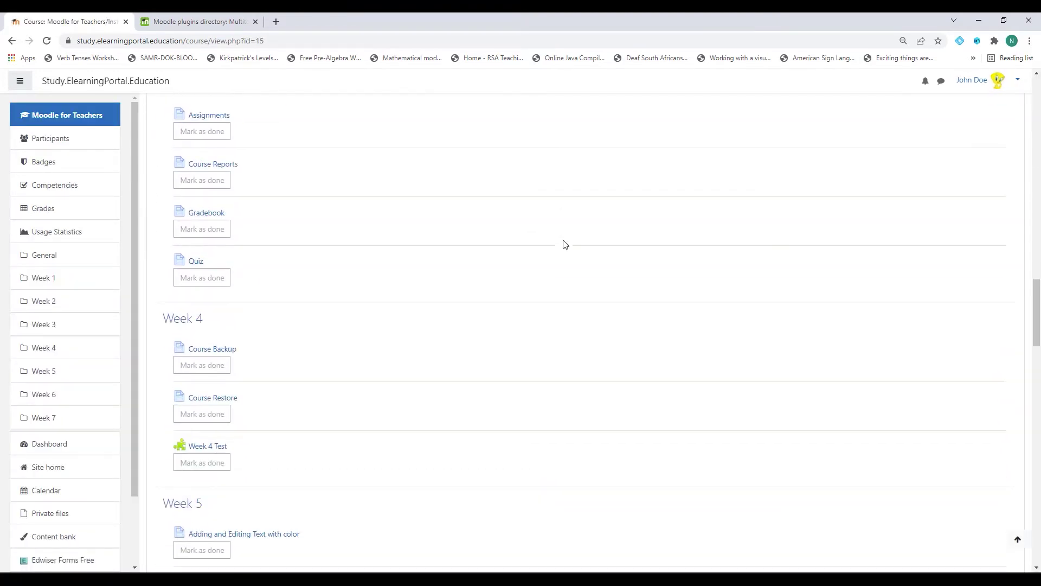
{"action": "scroll", "coordinate": [564, 244], "scroll_direction": "down", "scroll_amount": 8}
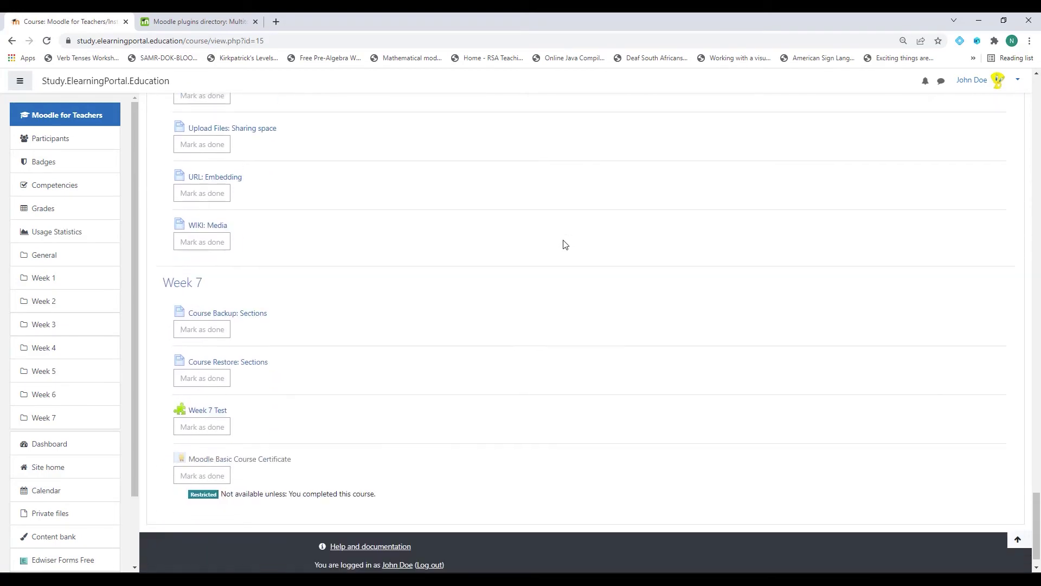
{"action": "scroll", "coordinate": [579, 302], "scroll_direction": "up", "scroll_amount": 20}
{"action": "scroll", "coordinate": [579, 303], "scroll_direction": "up", "scroll_amount": 20}
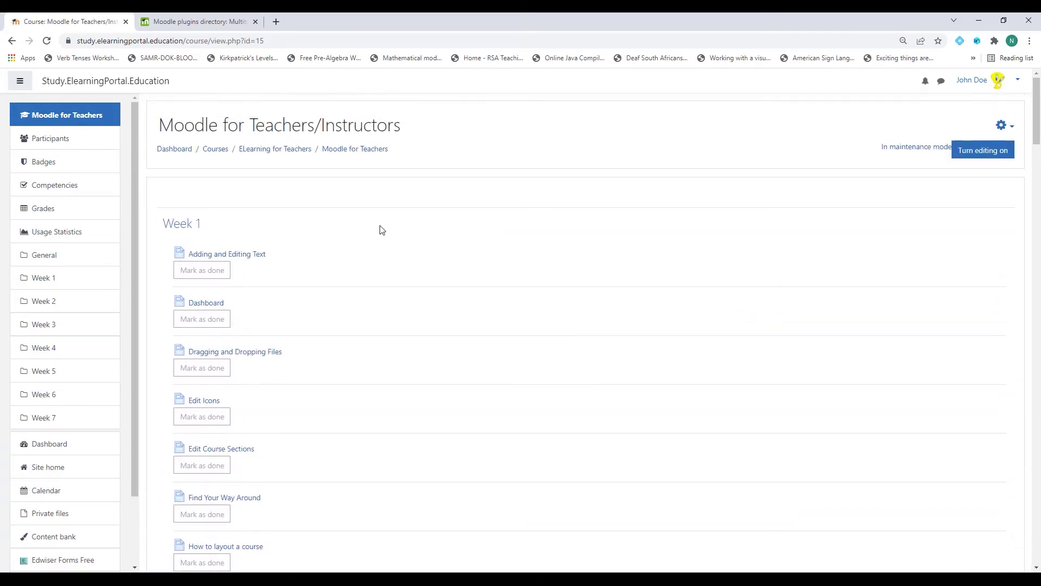
Turn editing on for the course, set its course format to Multitopic format, and save and display it.
{"action": "left_click", "coordinate": [987, 153]}
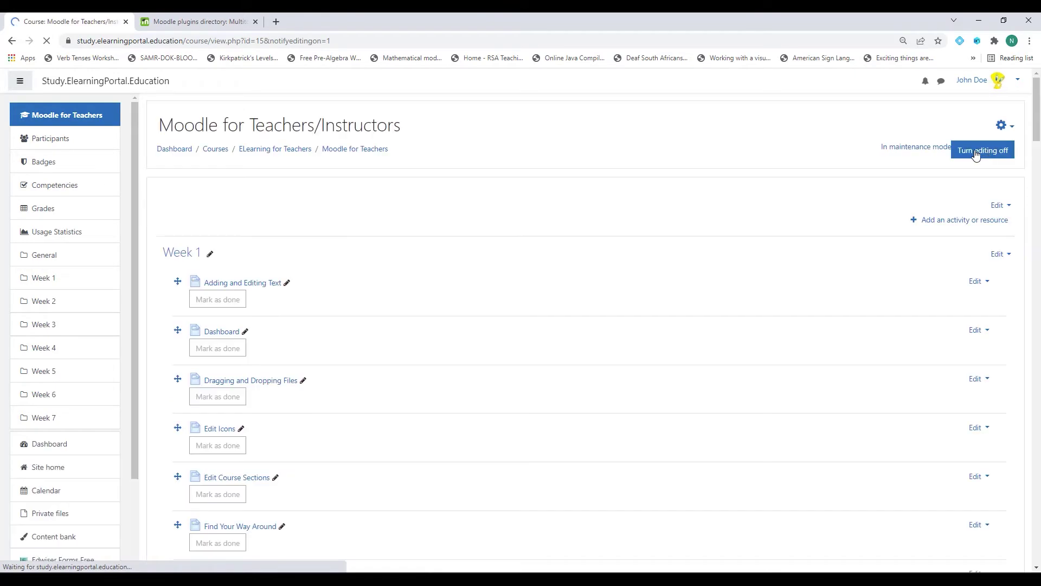
{"action": "left_click", "coordinate": [1012, 128]}
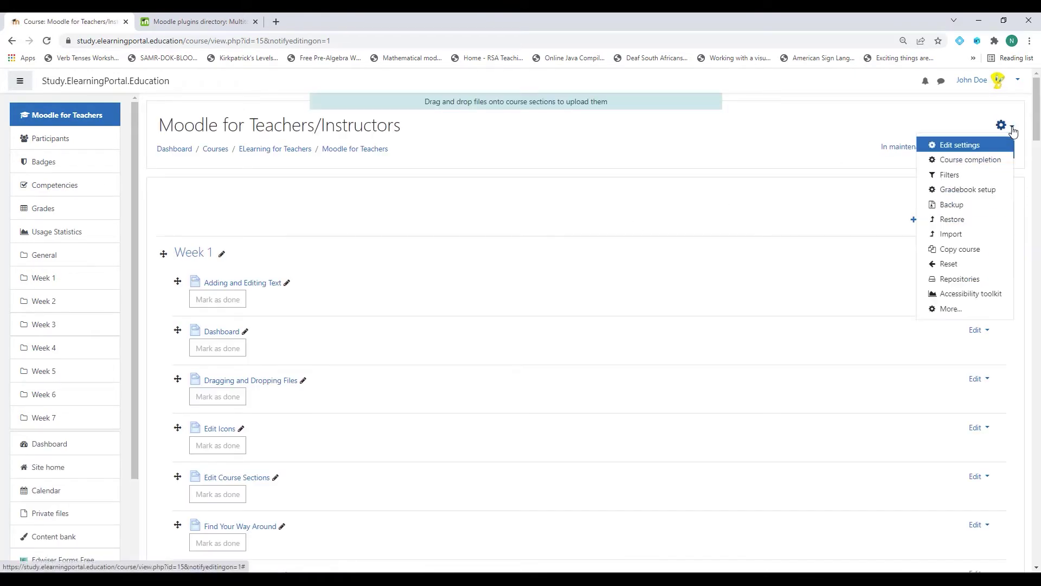
{"action": "left_click", "coordinate": [963, 147]}
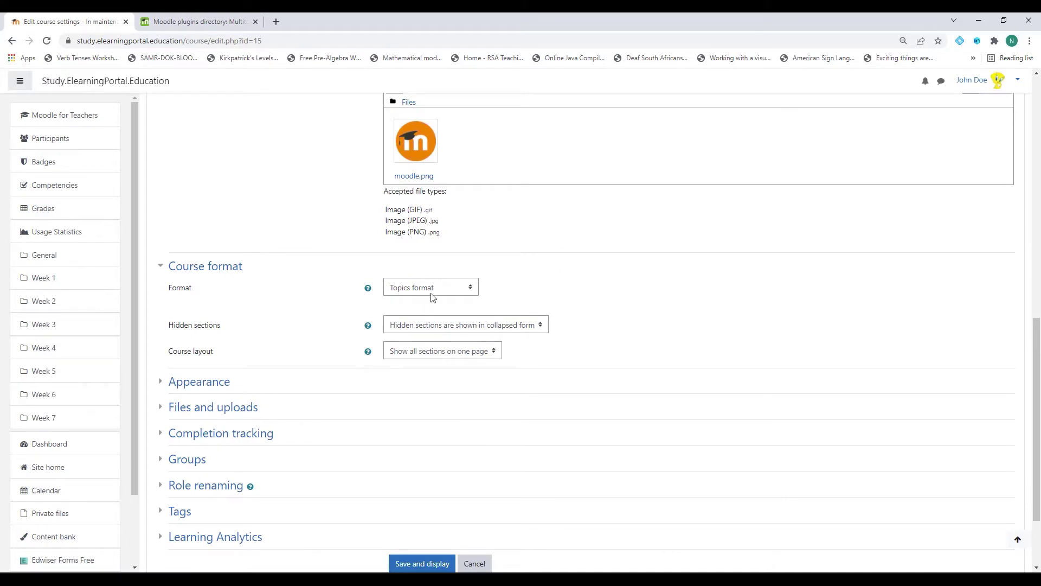
{"action": "left_click", "coordinate": [471, 290]}
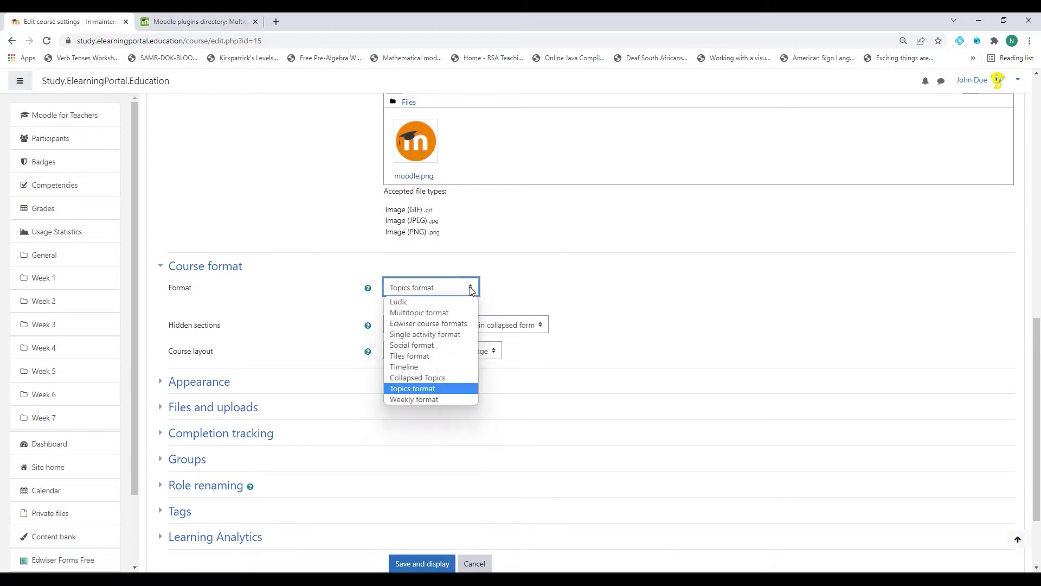
{"action": "left_click", "coordinate": [453, 315]}
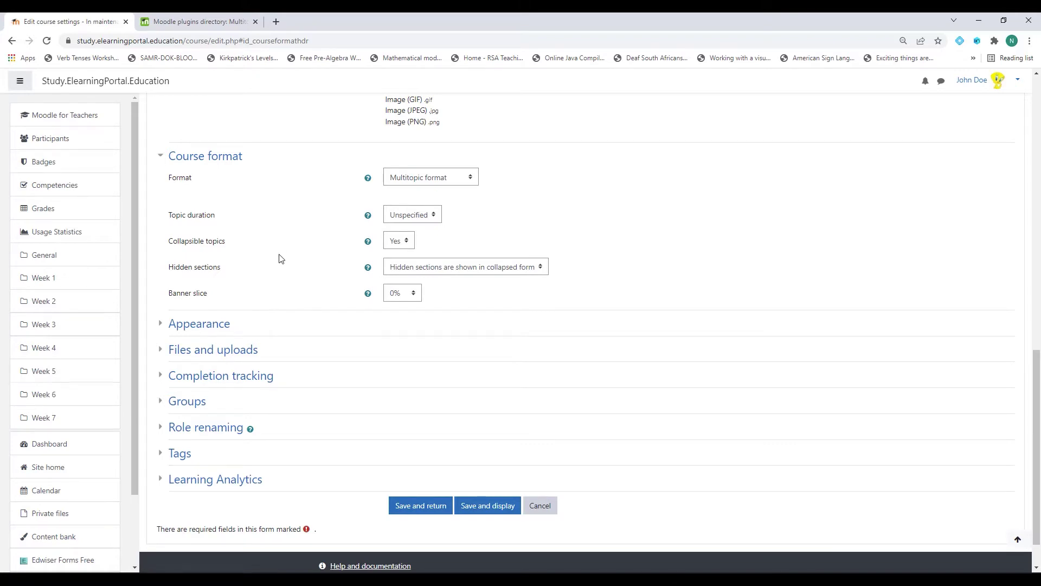
{"action": "scroll", "coordinate": [298, 305], "scroll_direction": "down", "scroll_amount": 1}
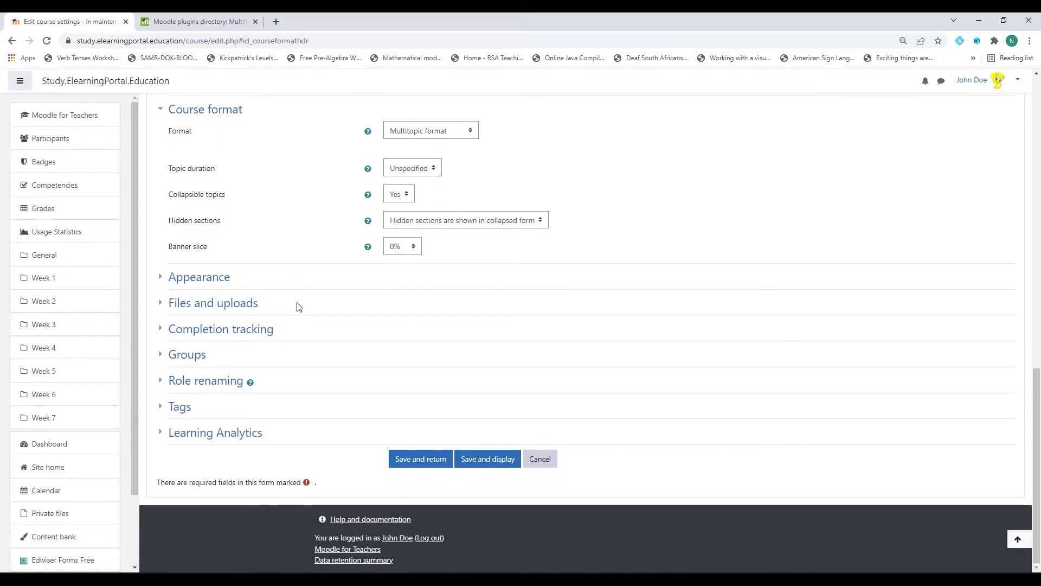
{"action": "left_click", "coordinate": [487, 462]}
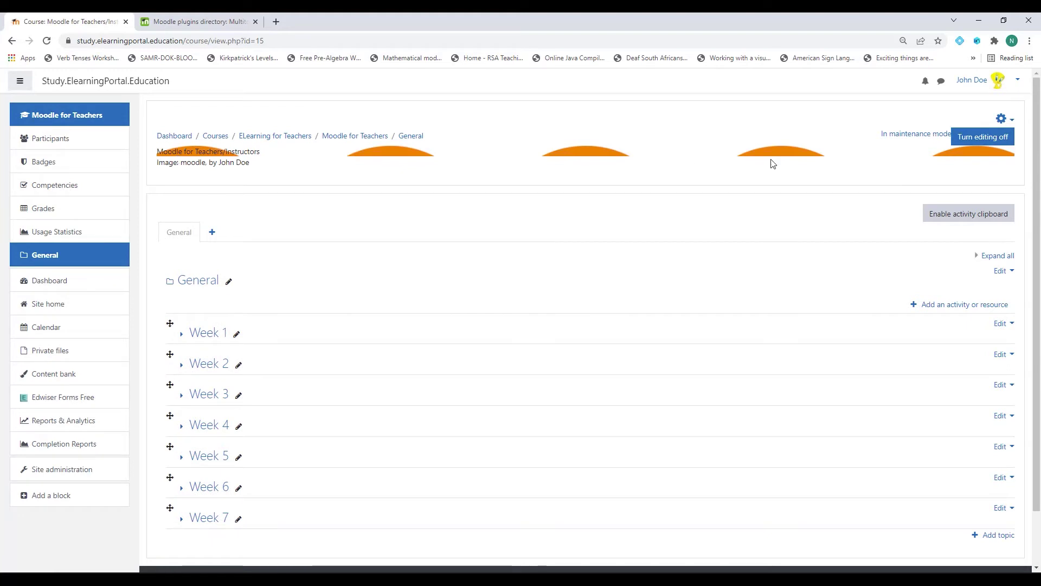
Set the banner slice to 50% in the course format settings, and save and display the course.
{"action": "scroll", "coordinate": [405, 293], "scroll_direction": "down", "scroll_amount": 2}
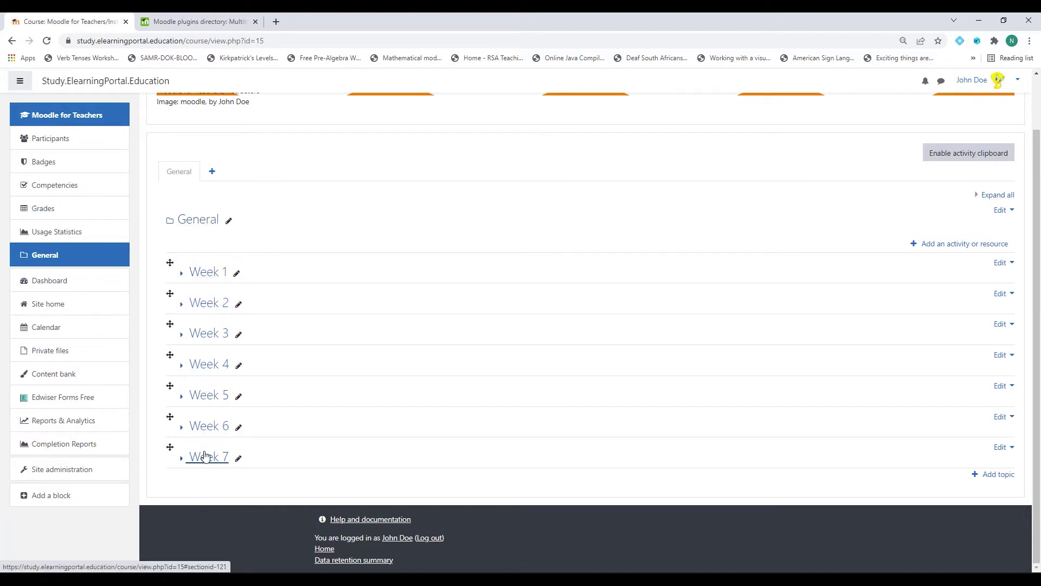
{"action": "scroll", "coordinate": [347, 241], "scroll_direction": "up", "scroll_amount": 1}
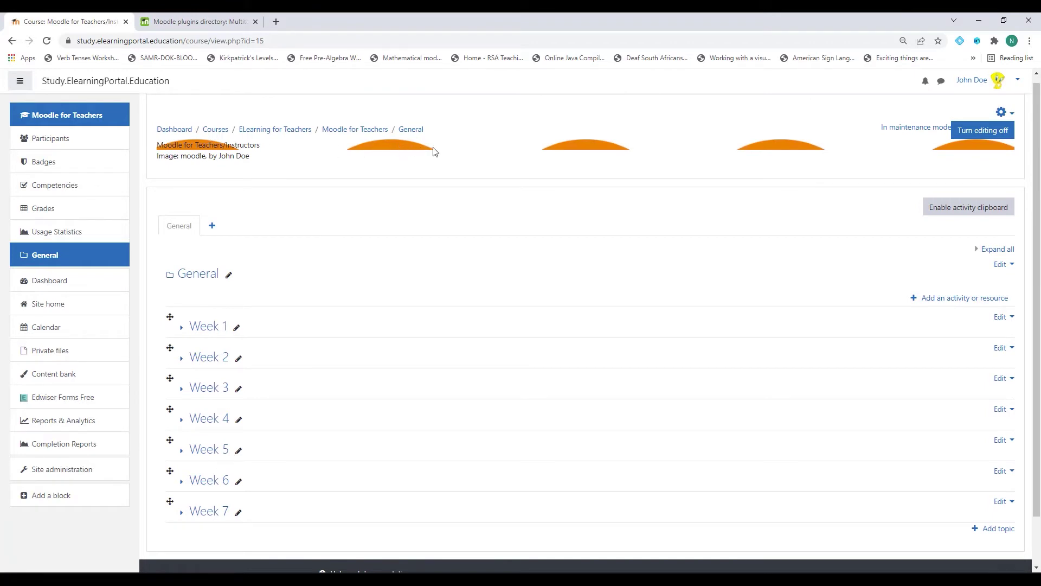
{"action": "left_click", "coordinate": [1012, 114]}
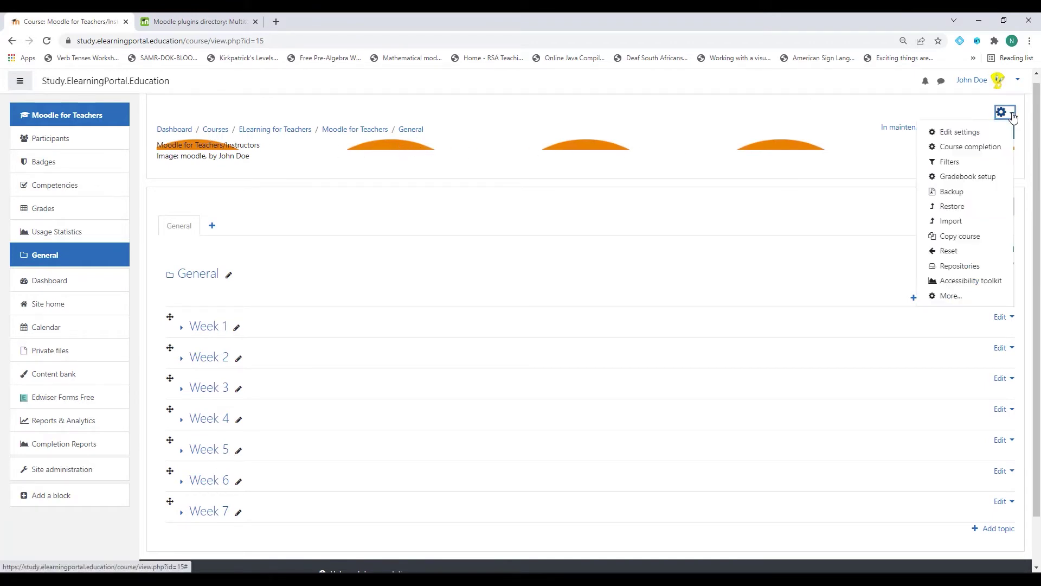
{"action": "left_click", "coordinate": [952, 133]}
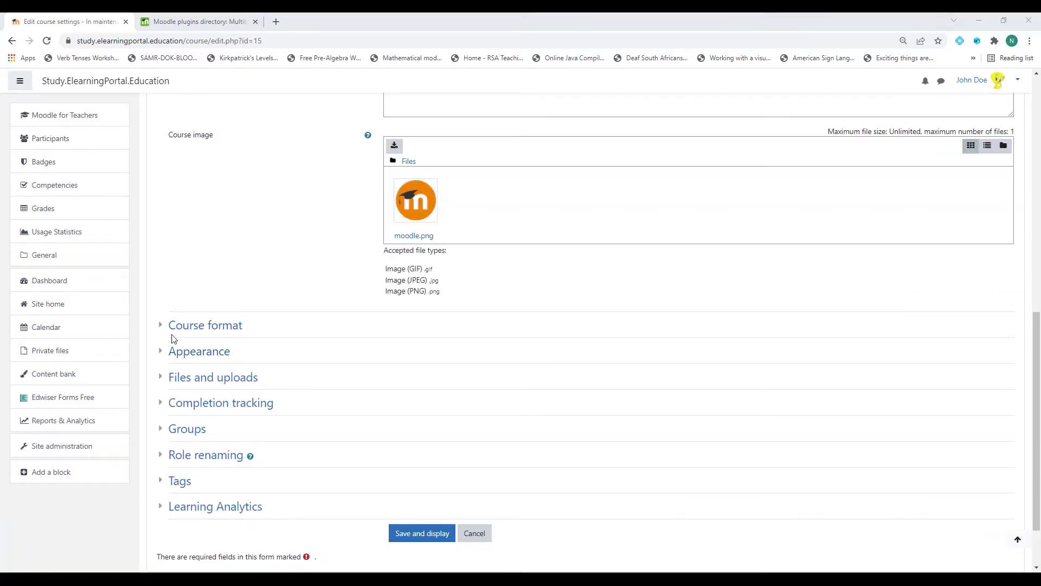
{"action": "left_click", "coordinate": [160, 328]}
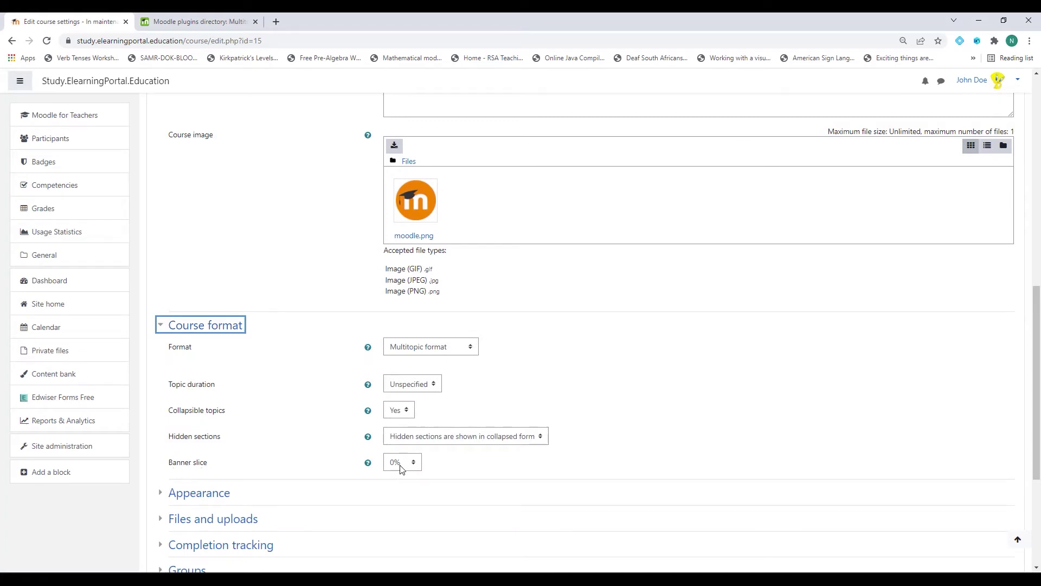
{"action": "scroll", "coordinate": [480, 330], "scroll_direction": "up", "scroll_amount": 1}
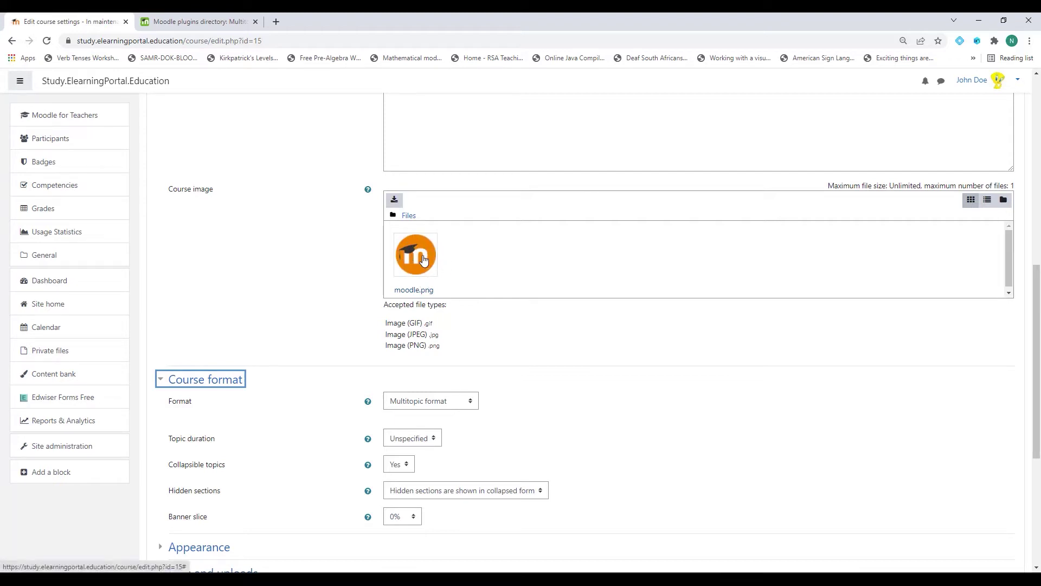
{"action": "scroll", "coordinate": [599, 467], "scroll_direction": "down", "scroll_amount": 1}
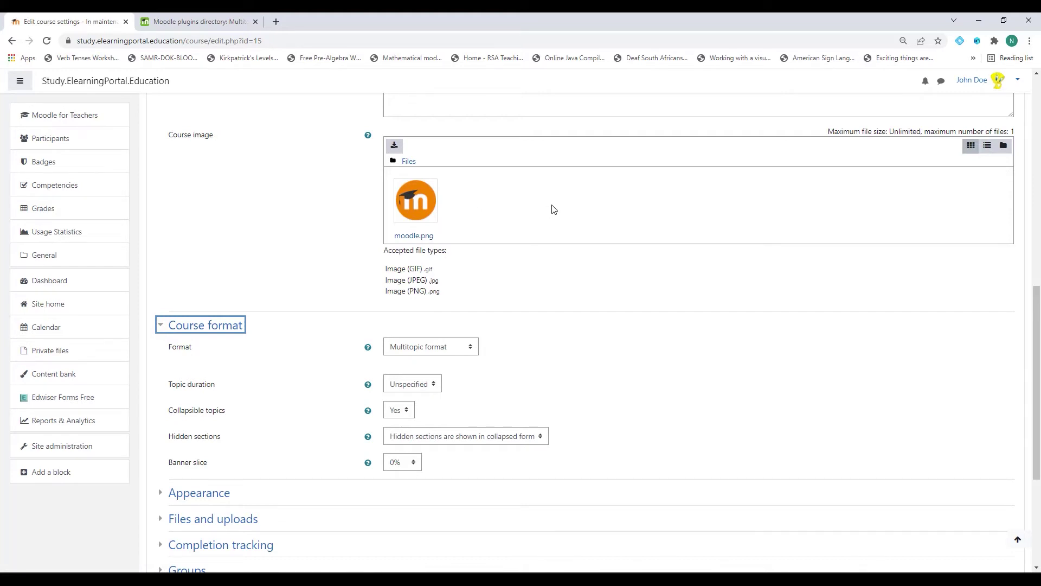
{"action": "left_click", "coordinate": [413, 463]}
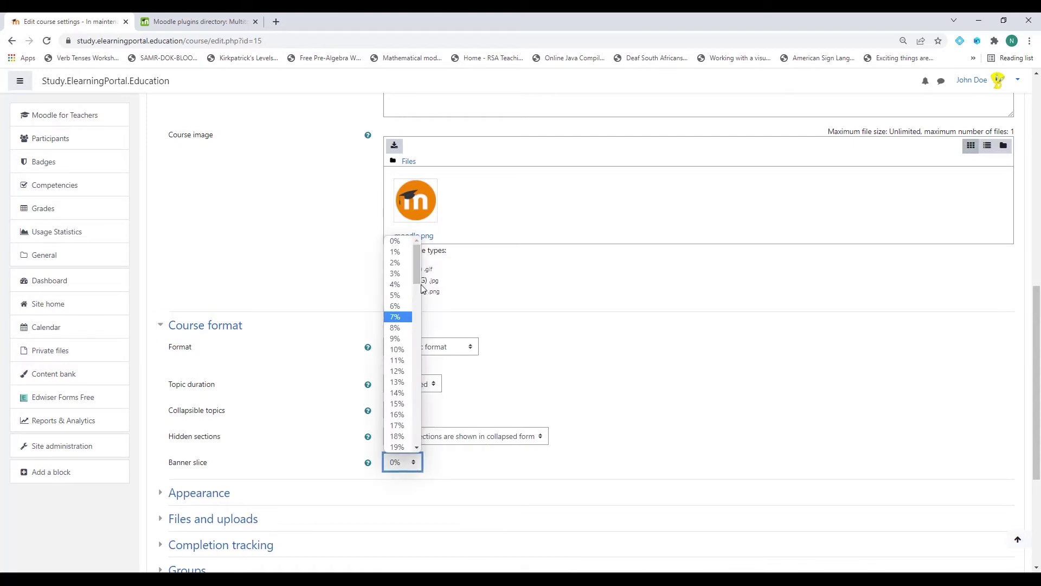
{"action": "left_click_drag", "start_coordinate": [417, 275], "coordinate": [419, 354]}
{"action": "left_click", "coordinate": [397, 344]}
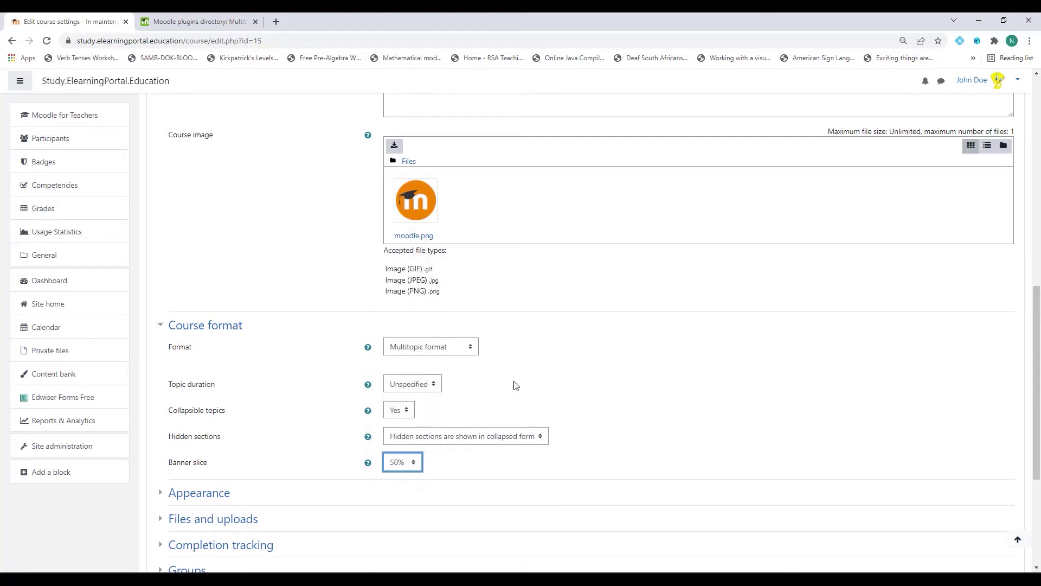
{"action": "scroll", "coordinate": [314, 414], "scroll_direction": "down", "scroll_amount": 4}
{"action": "left_click", "coordinate": [434, 458]}
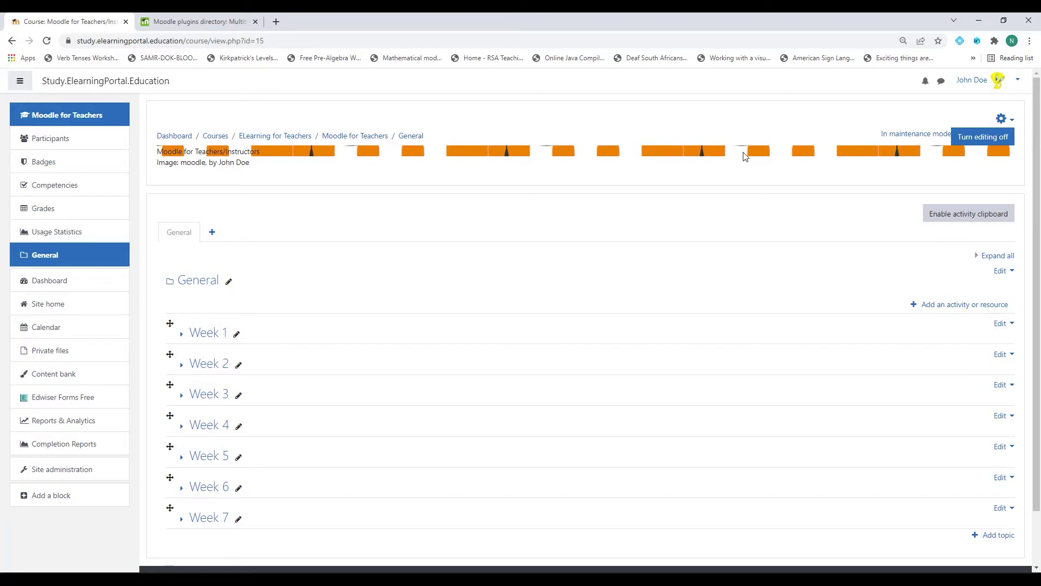
Add a new top-level section tab beside General, rename it Moodle Basics, and return to the General section.
{"action": "scroll", "coordinate": [543, 346], "scroll_direction": "down", "scroll_amount": 1}
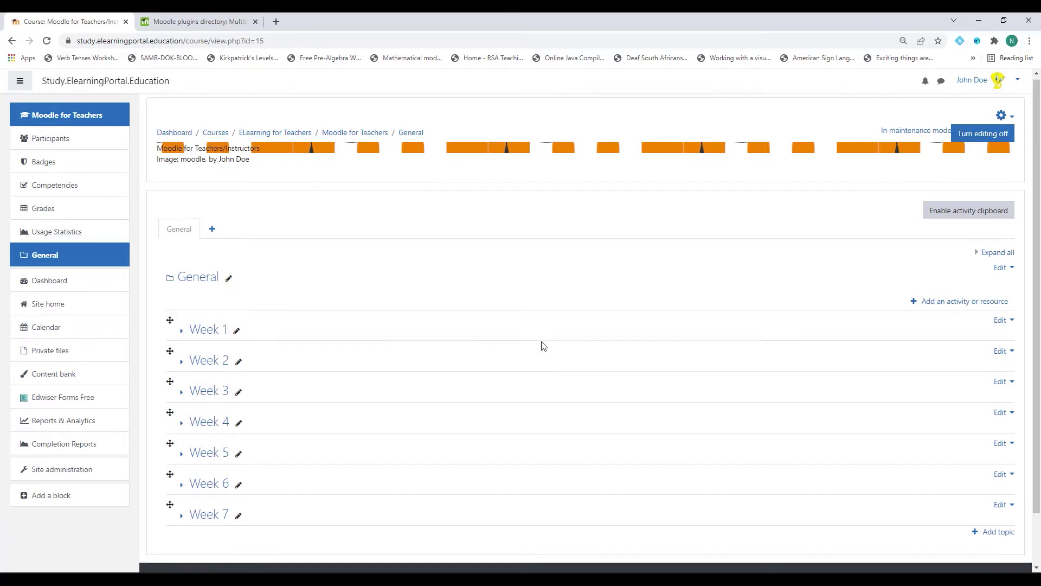
{"action": "scroll", "coordinate": [543, 345], "scroll_direction": "down", "scroll_amount": 1}
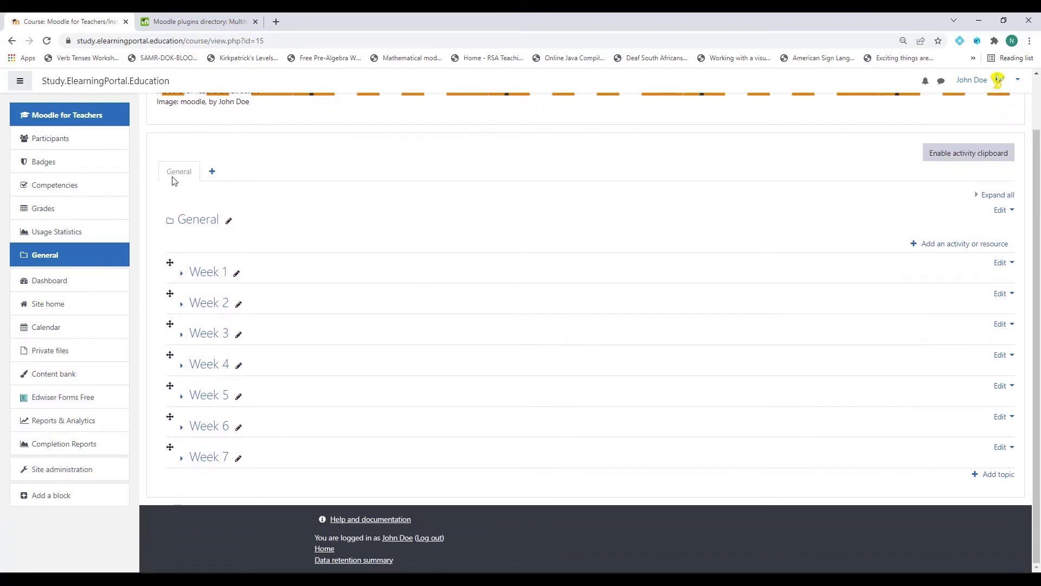
{"action": "left_click", "coordinate": [212, 172]}
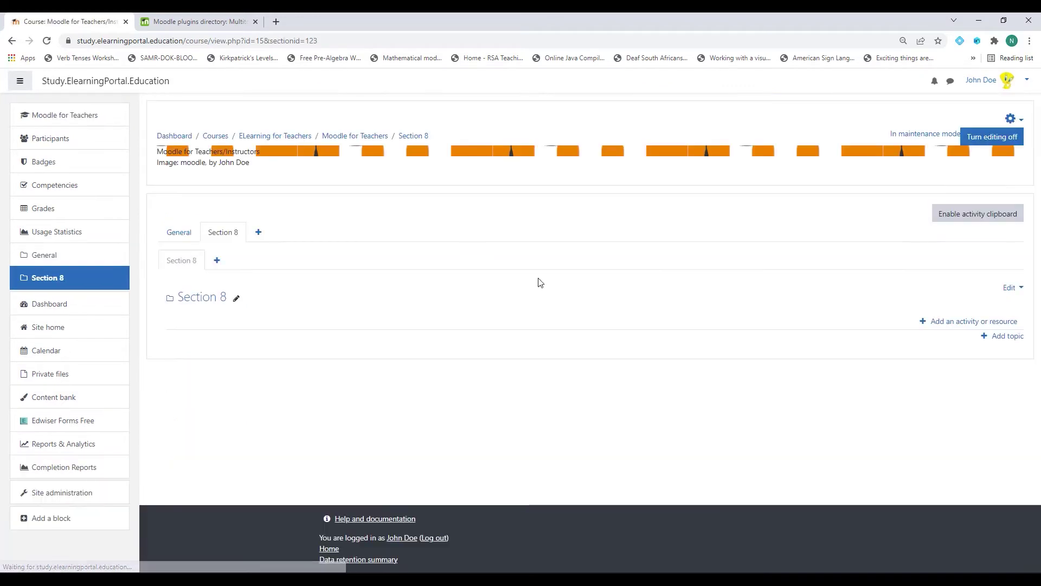
{"action": "left_click", "coordinate": [236, 301]}
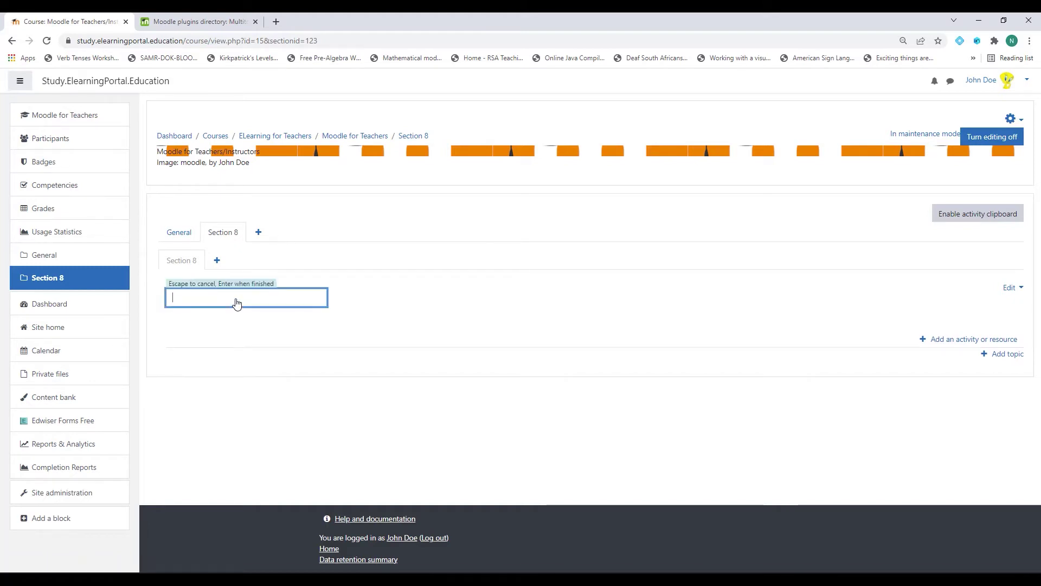
{"action": "type", "text": "Basics"}
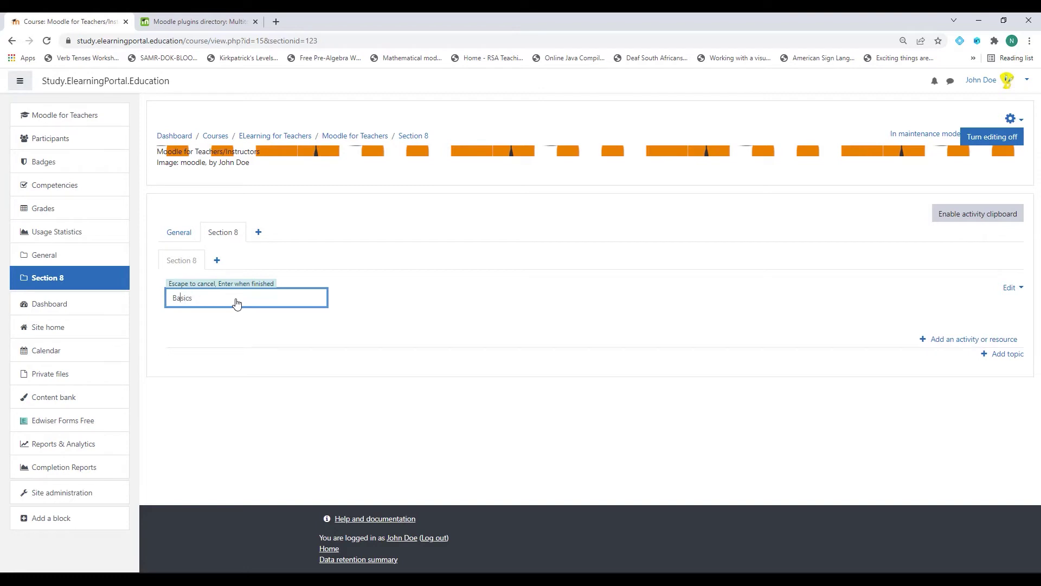
{"action": "type", "text": "Moodle"}
{"action": "key", "text": "Return"}
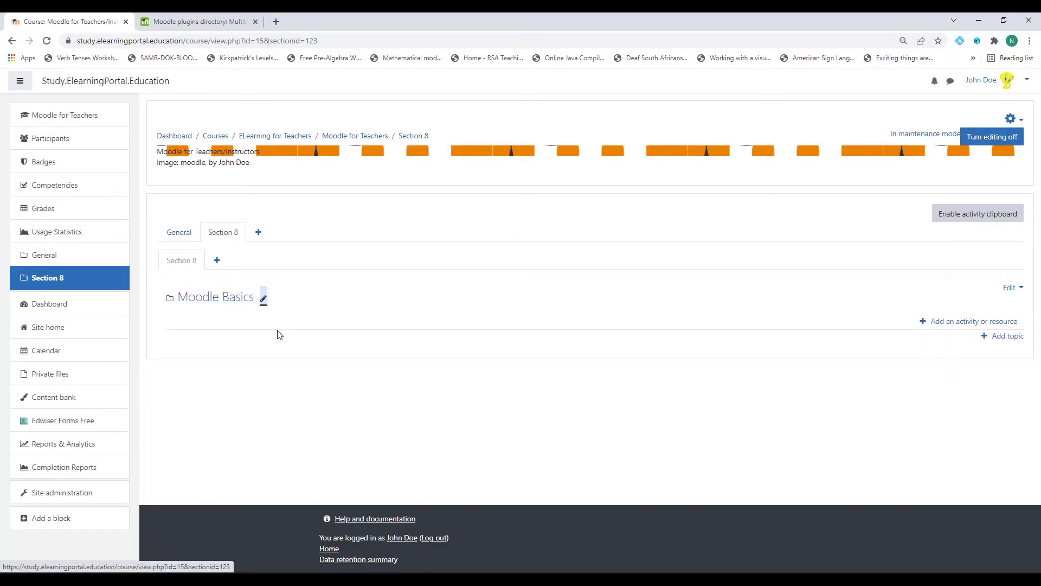
{"action": "left_click", "coordinate": [179, 235]}
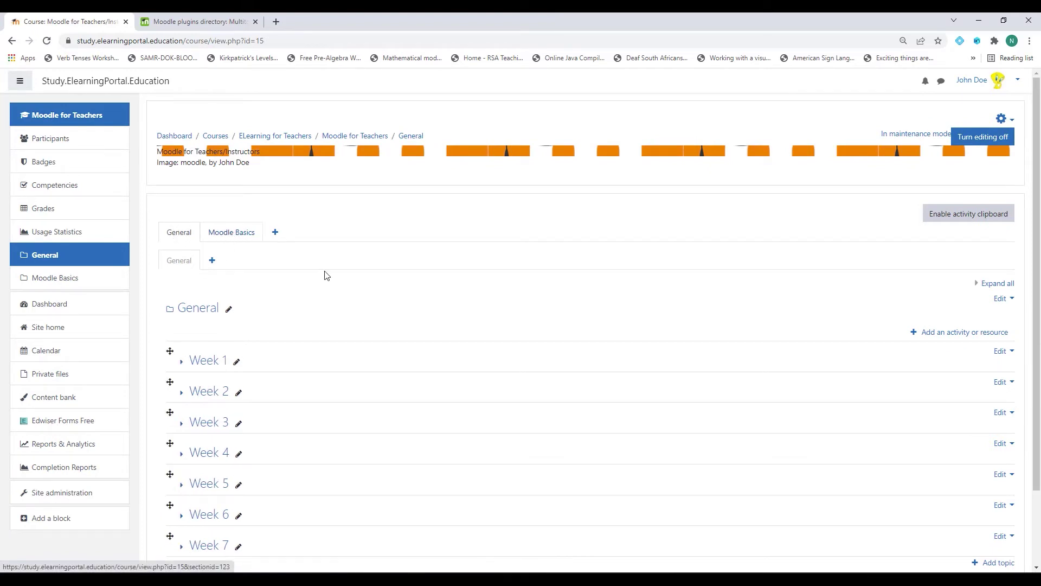
Add another top-level section tab after Moodle Basics, rename it Moodle Intermediate, and go back to the General section.
{"action": "left_click", "coordinate": [276, 237]}
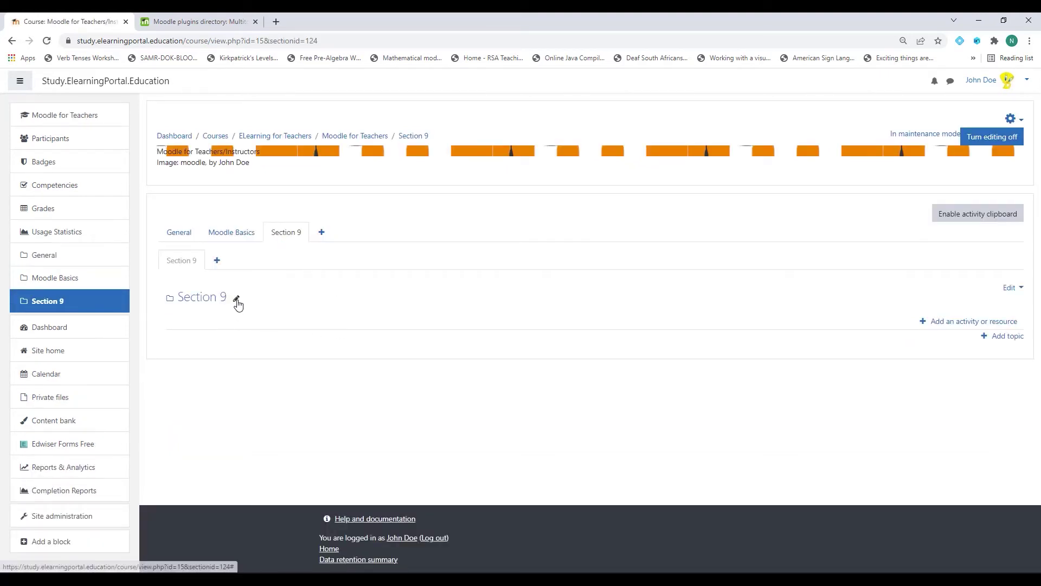
{"action": "left_click", "coordinate": [237, 300]}
{"action": "type", "text": "Moodle"}
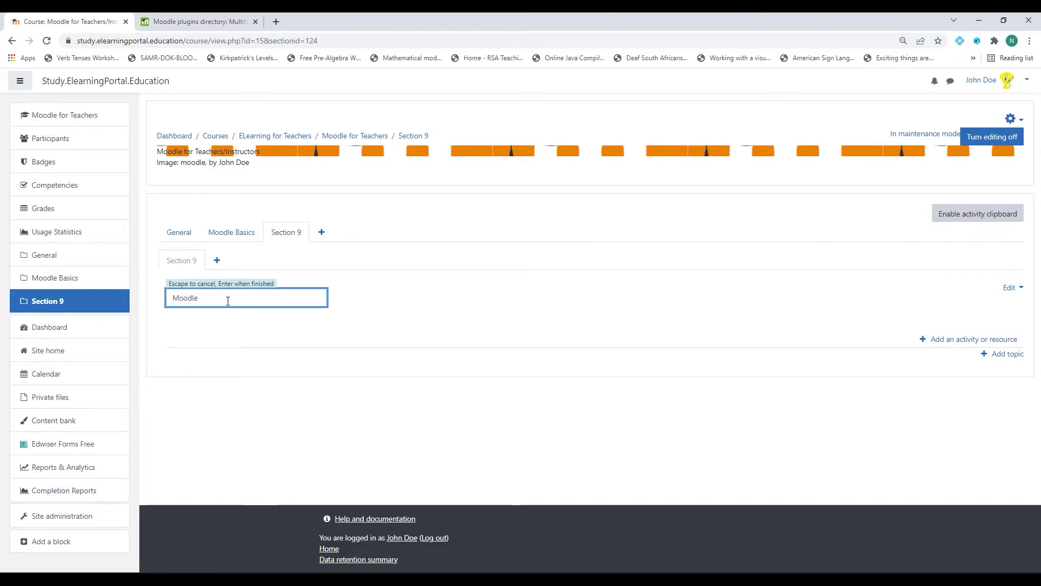
{"action": "type", "text": " Intermediate"}
{"action": "key", "text": "Return"}
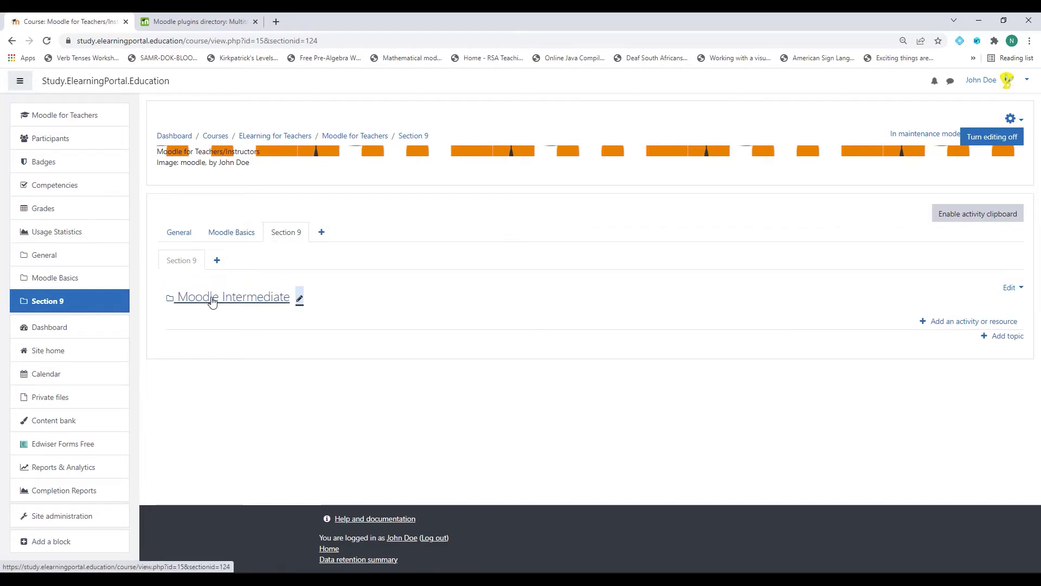
{"action": "left_click", "coordinate": [178, 235]}
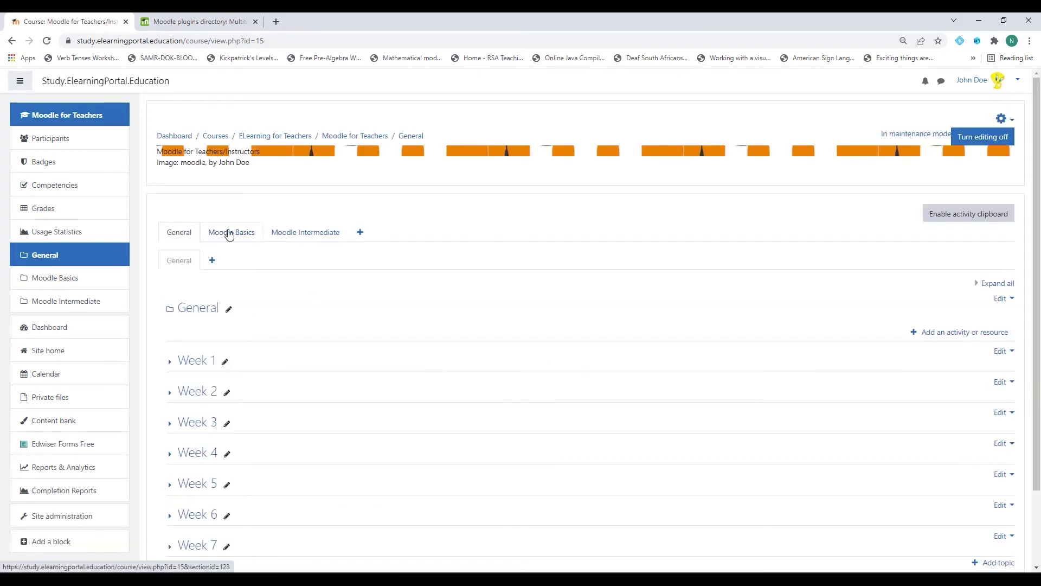
Add a third new top-level section tab after Moodle Intermediate, rename it Moodle Advanced, and return to the General section.
{"action": "left_click", "coordinate": [361, 236]}
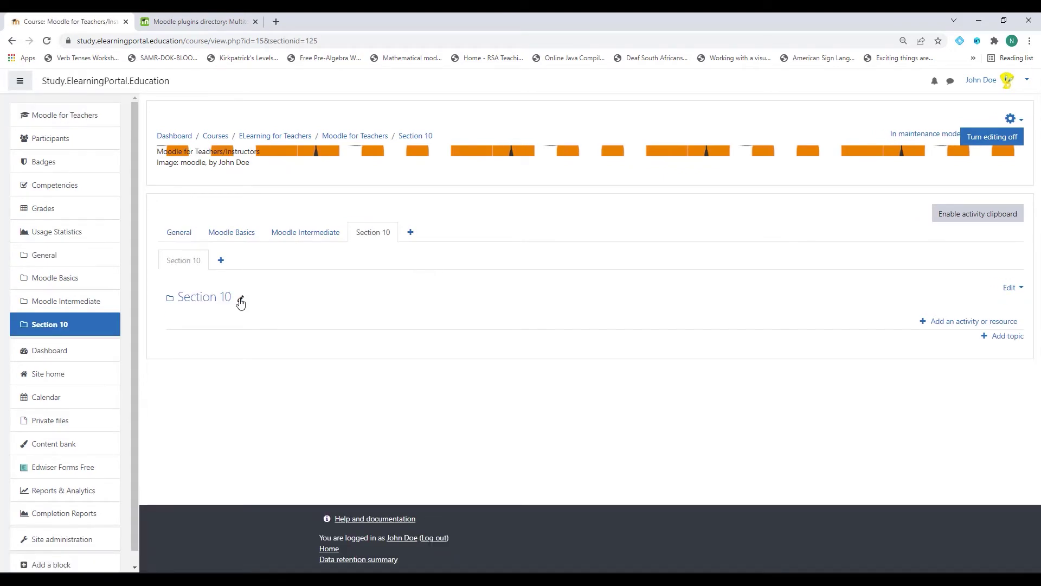
{"action": "left_click", "coordinate": [239, 299]}
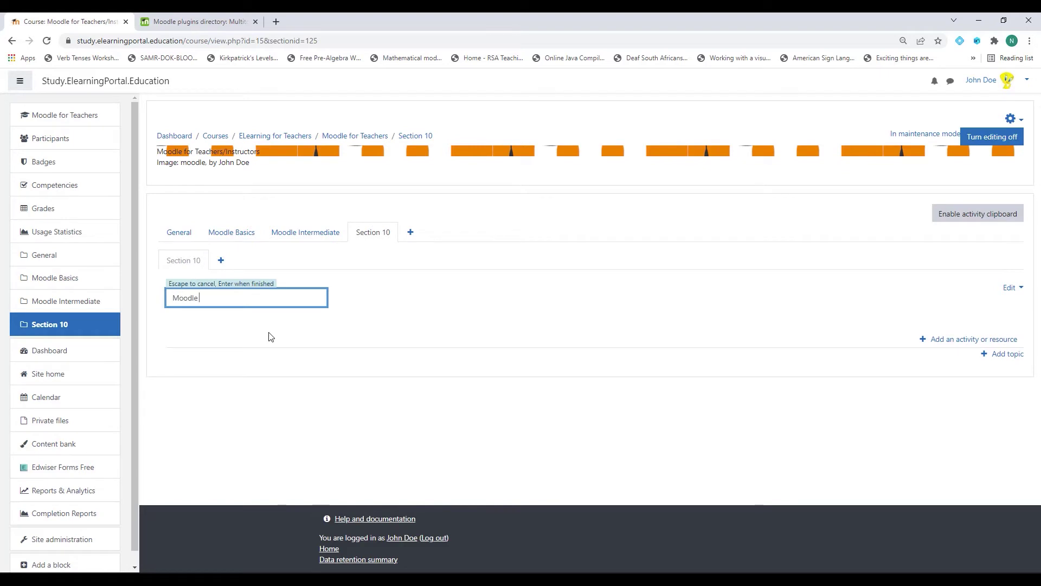
{"action": "type", "text": "Moodle Advanced"}
{"action": "key", "text": "Return"}
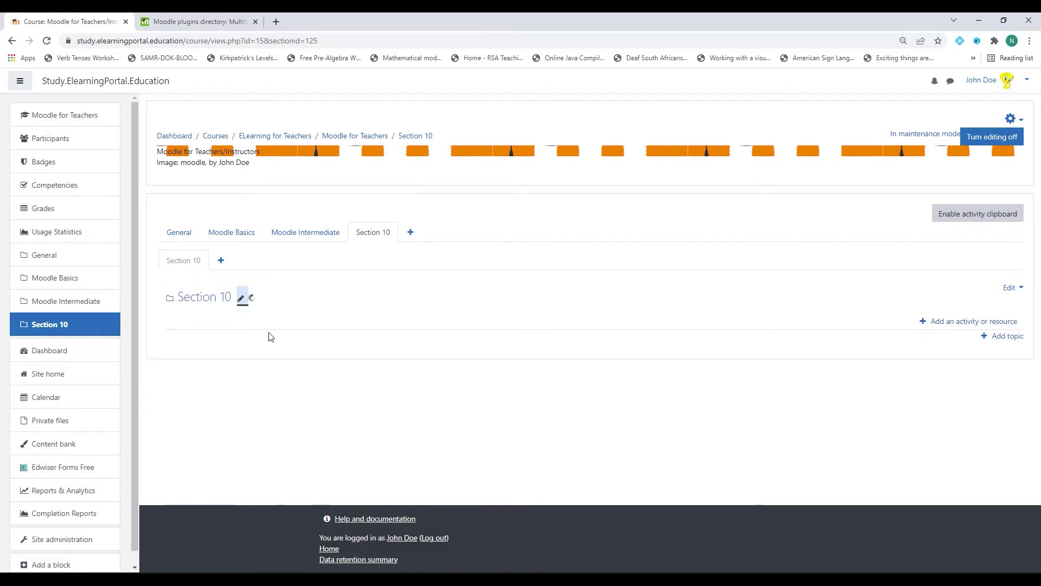
{"action": "left_click", "coordinate": [174, 235]}
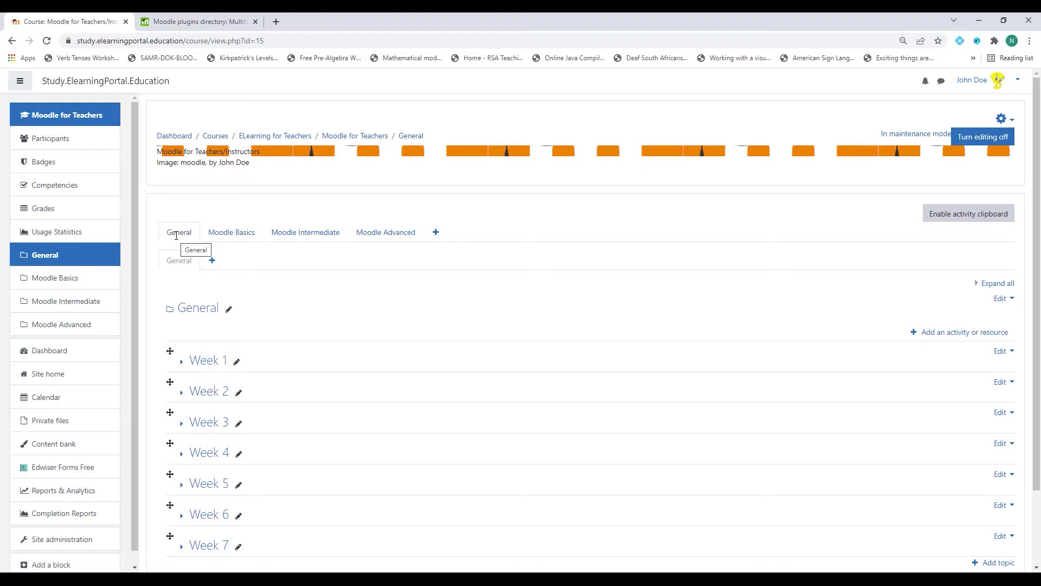
Move the Week 1 section from General to the next page, Moodle Basics, check both pages, and return to General.
{"action": "scroll", "coordinate": [430, 342], "scroll_direction": "down", "scroll_amount": 1}
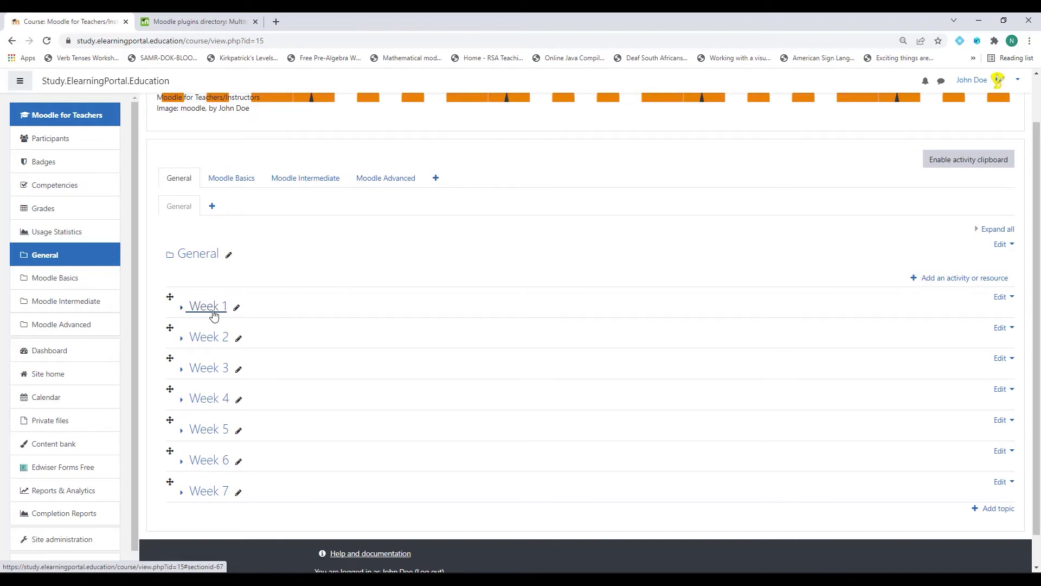
{"action": "left_click", "coordinate": [1010, 300]}
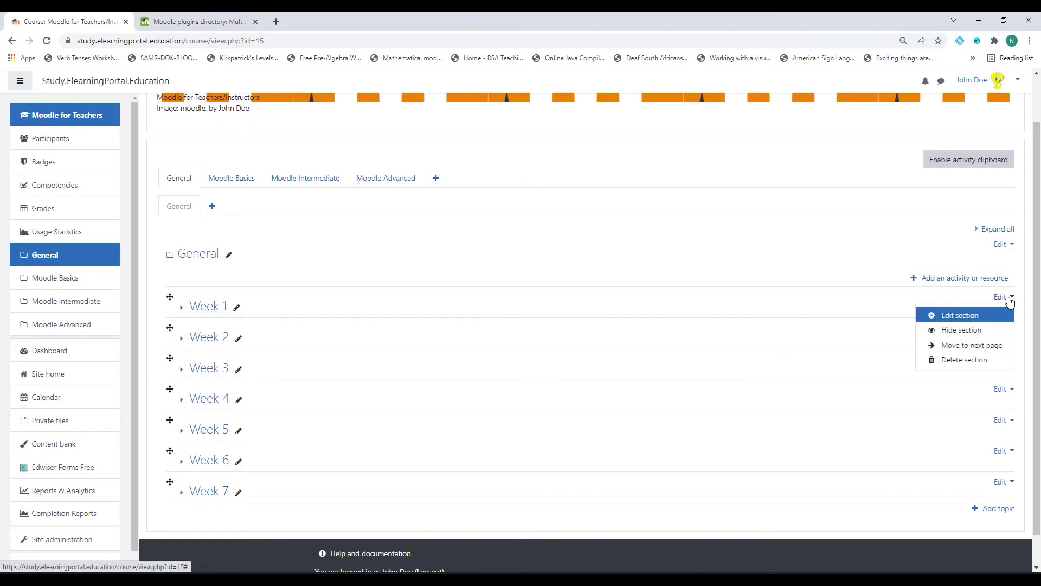
{"action": "left_click", "coordinate": [976, 350]}
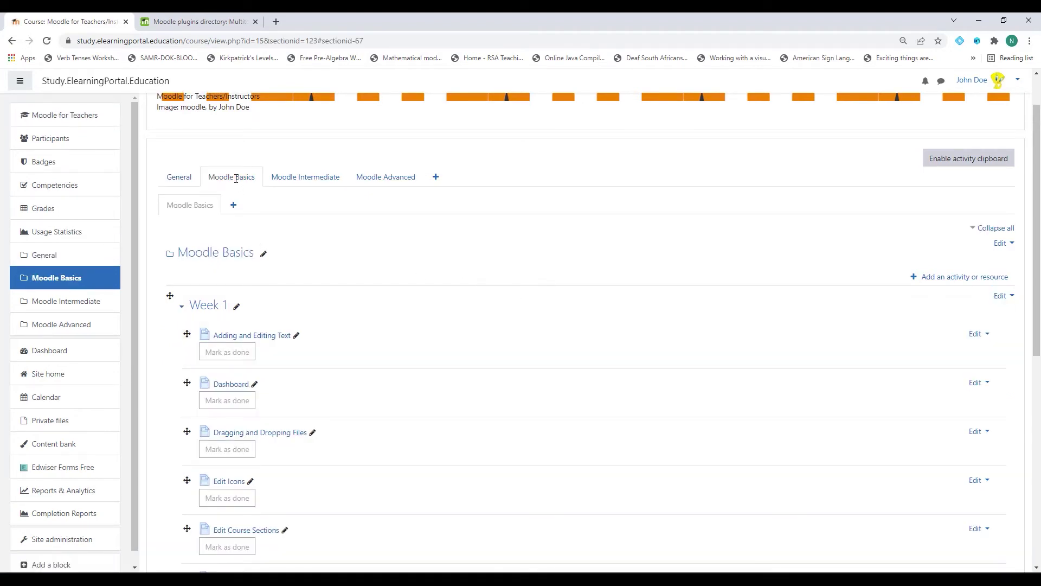
{"action": "left_click", "coordinate": [180, 181]}
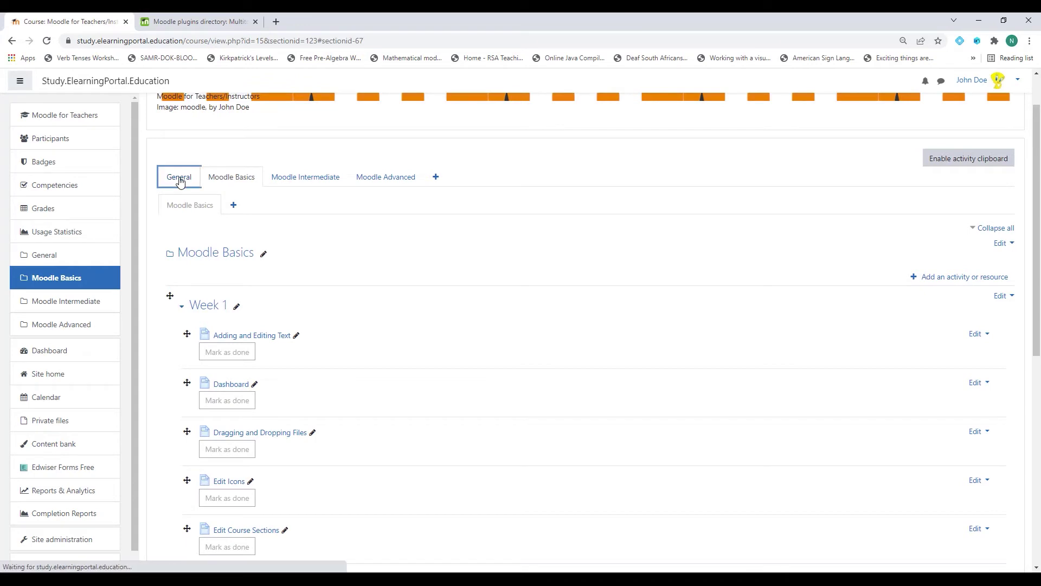
{"action": "scroll", "coordinate": [249, 330], "scroll_direction": "down", "scroll_amount": 1}
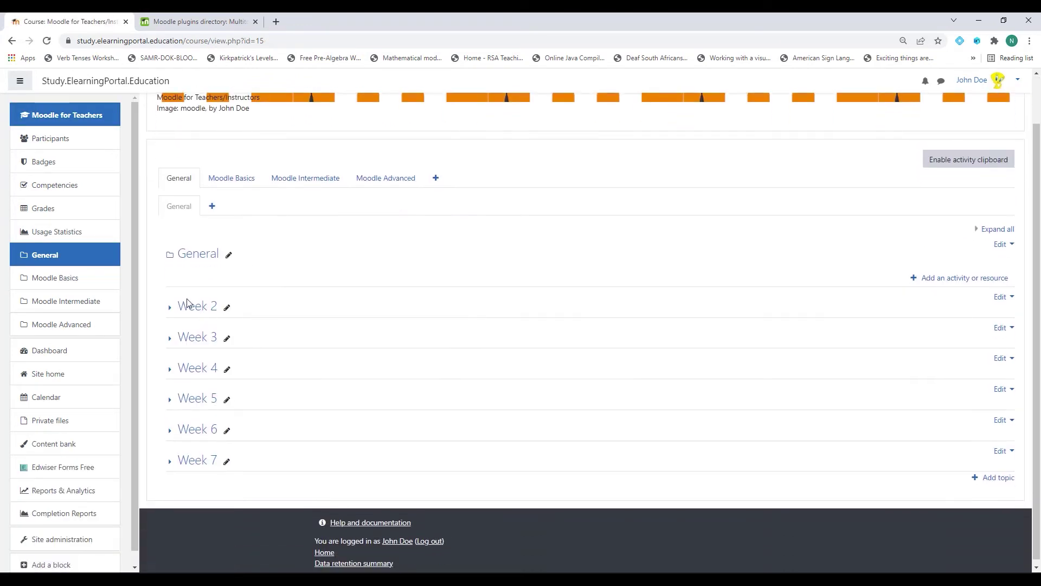
{"action": "left_click", "coordinate": [241, 184]}
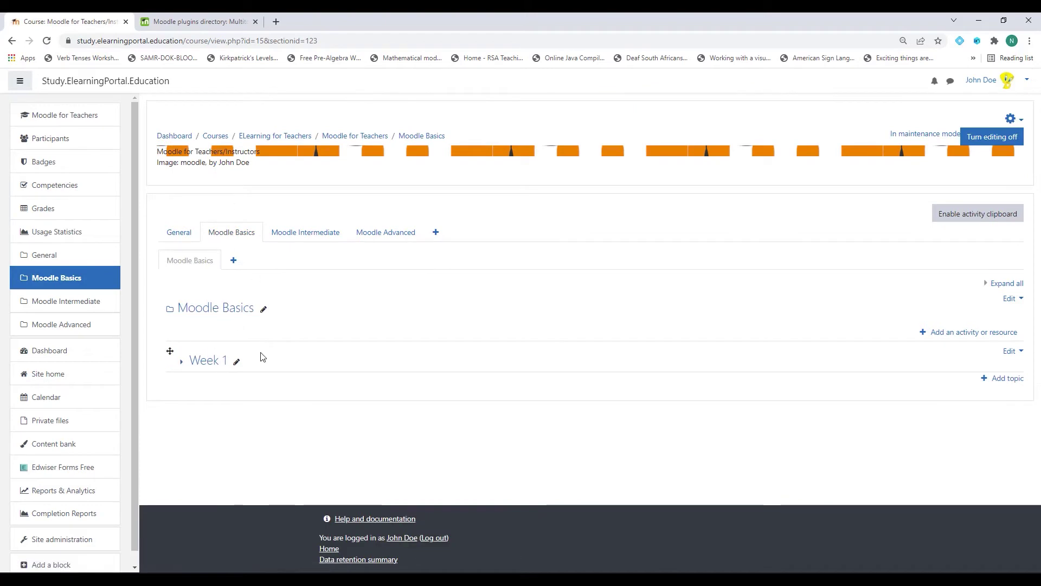
{"action": "left_click", "coordinate": [179, 234]}
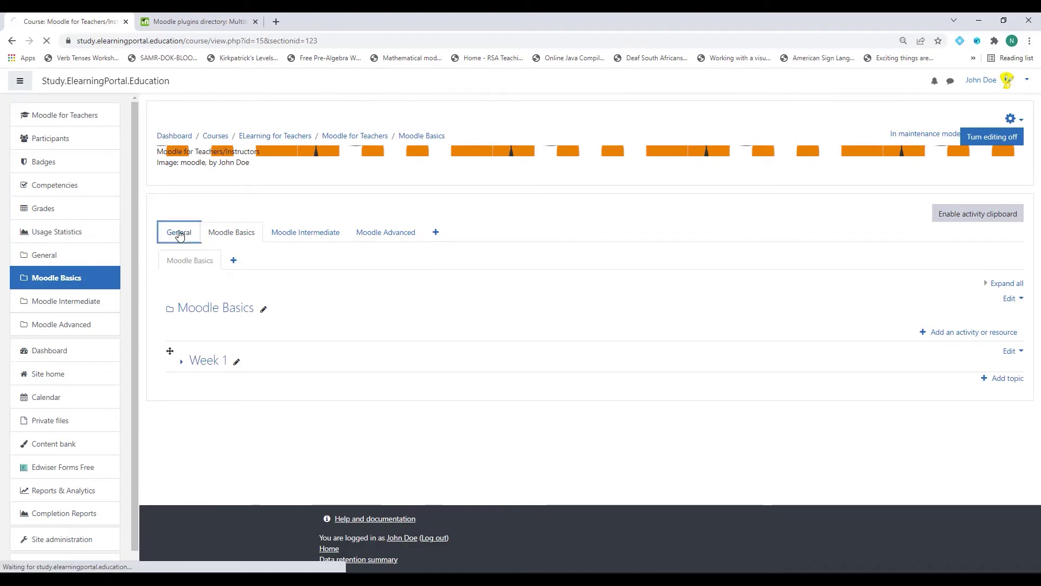
Move the Week 2 section from General to the Moodle Basics page, and check the General and Moodle Basics pages.
{"action": "scroll", "coordinate": [353, 360], "scroll_direction": "down", "scroll_amount": 1}
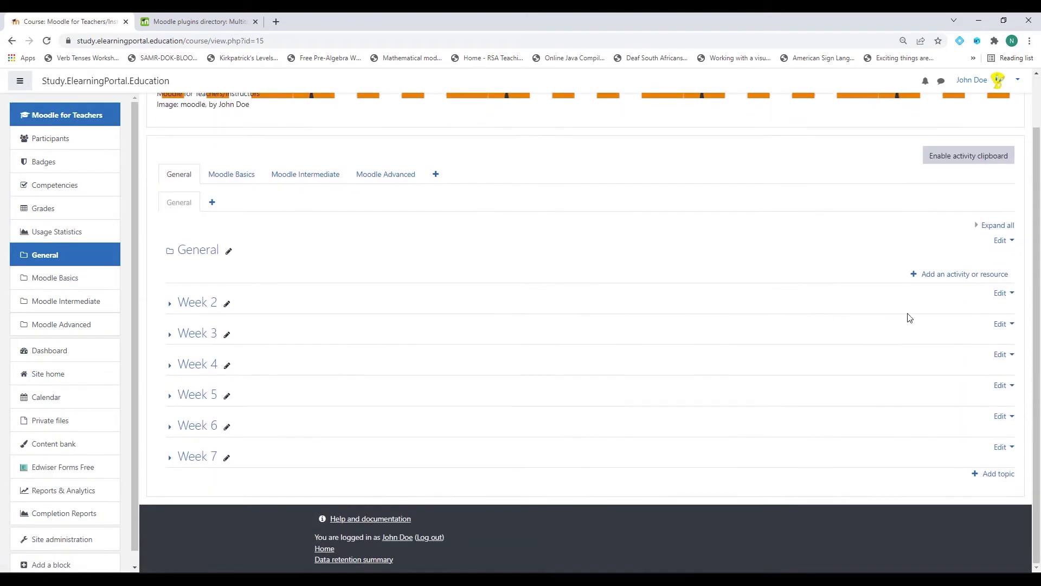
{"action": "left_click", "coordinate": [1003, 296]}
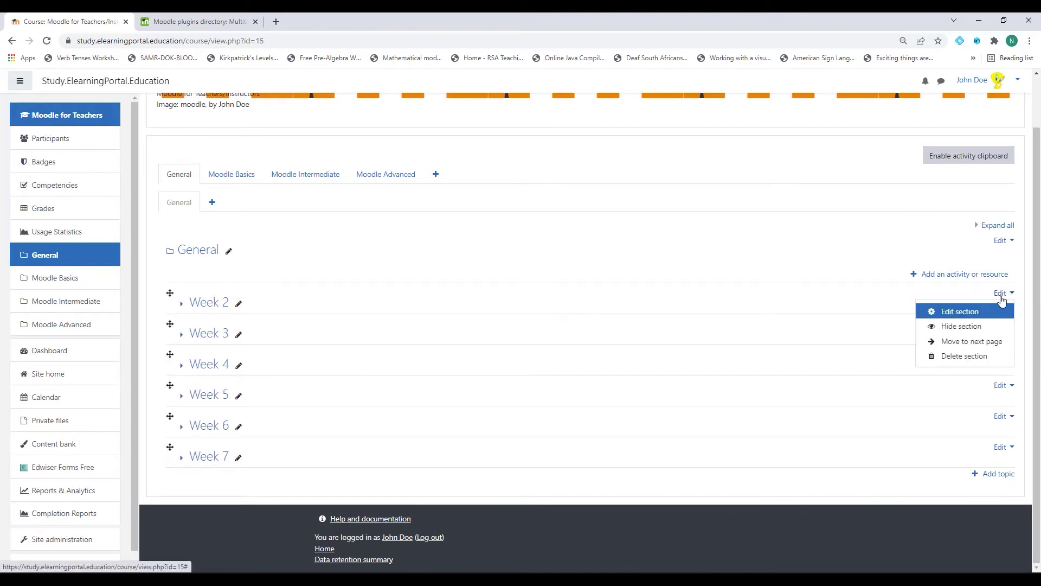
{"action": "left_click", "coordinate": [971, 342]}
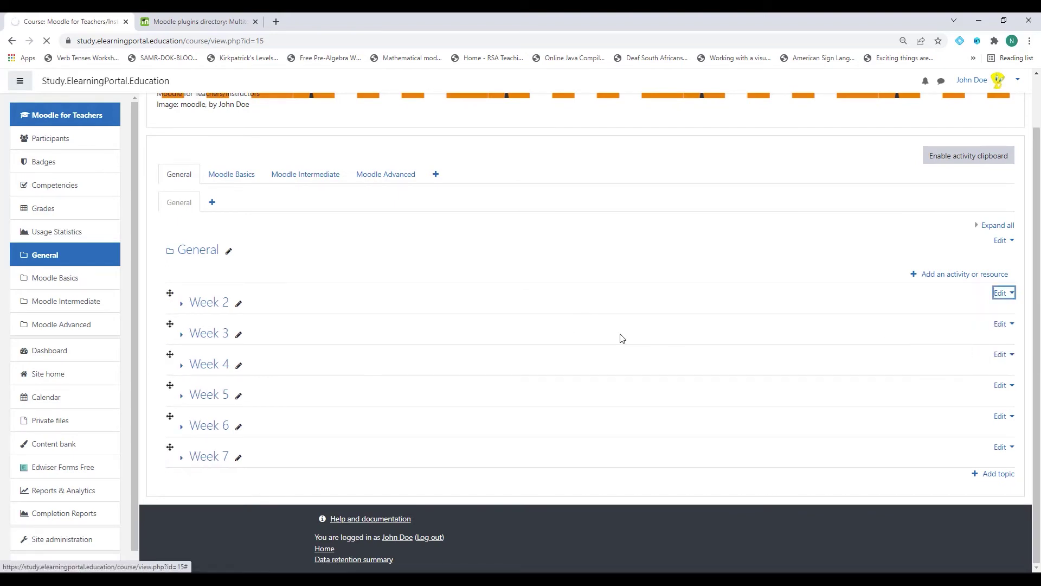
{"action": "scroll", "coordinate": [353, 357], "scroll_direction": "up", "scroll_amount": 5}
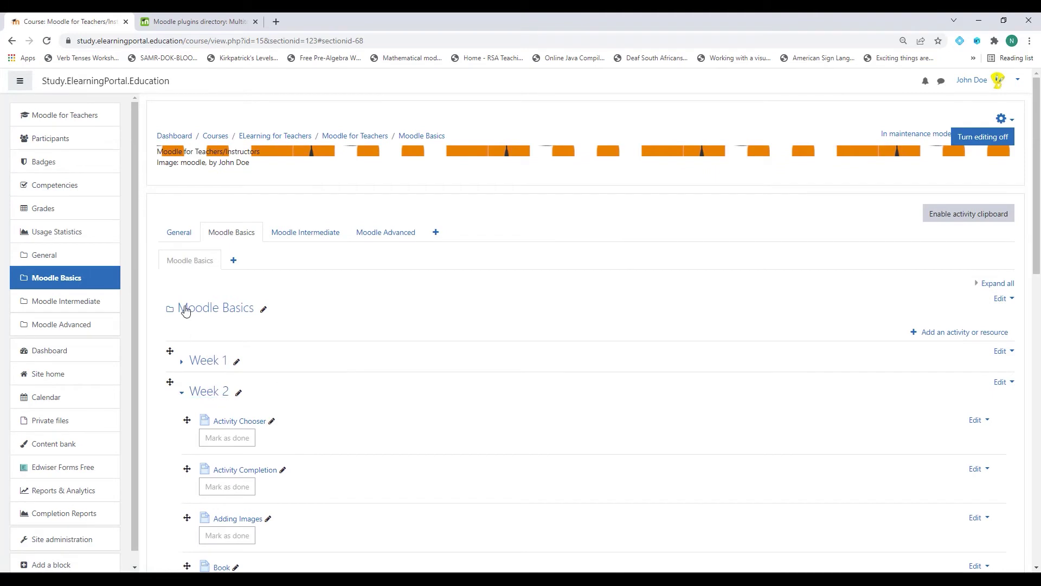
{"action": "left_click", "coordinate": [179, 234]}
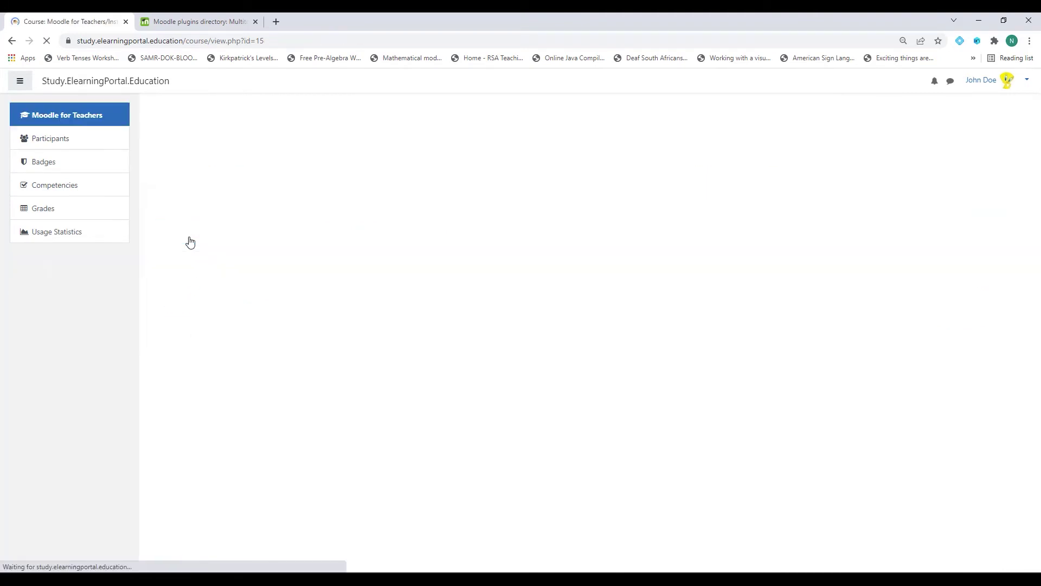
{"action": "left_click", "coordinate": [232, 233]}
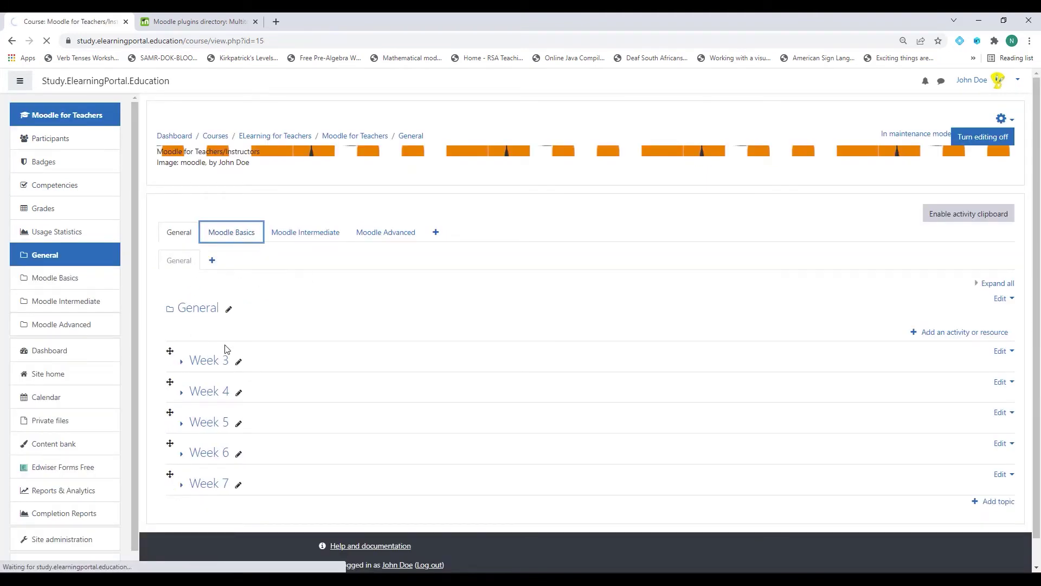
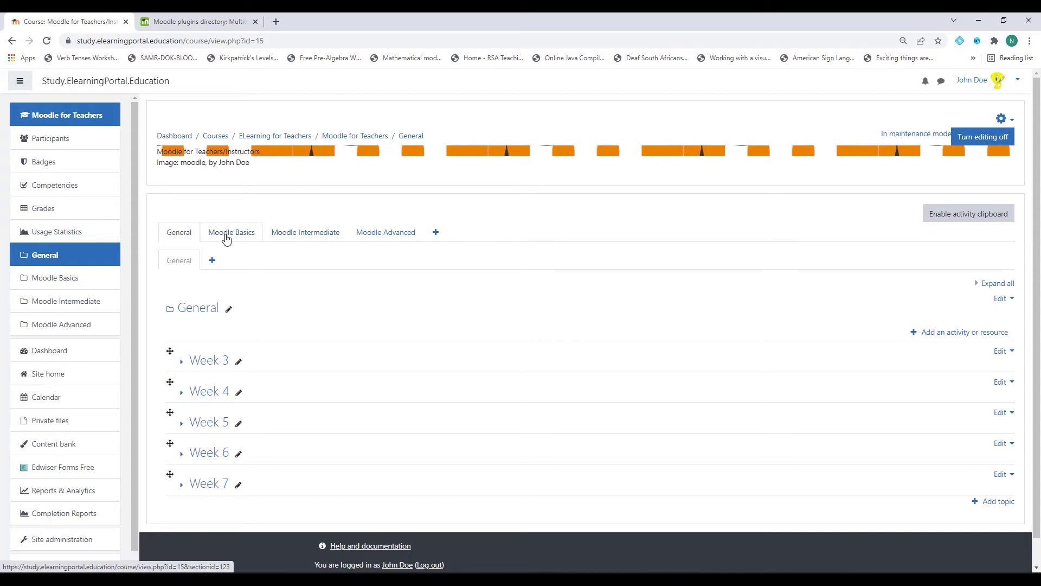
Move the Moodle Intermediate page one place left so it sits directly after General.
{"action": "left_click", "coordinate": [313, 235]}
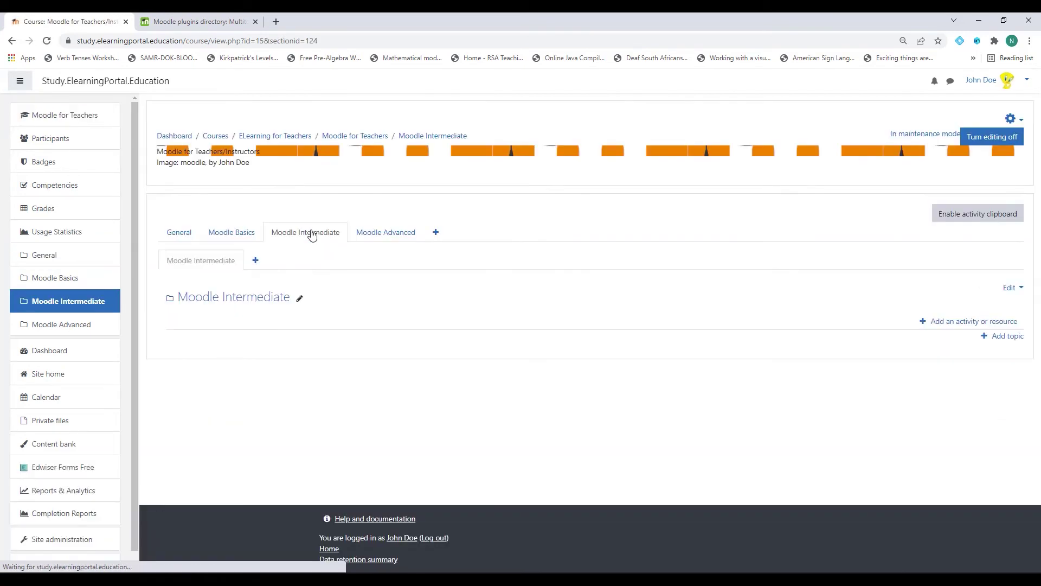
{"action": "left_click", "coordinate": [1021, 289]}
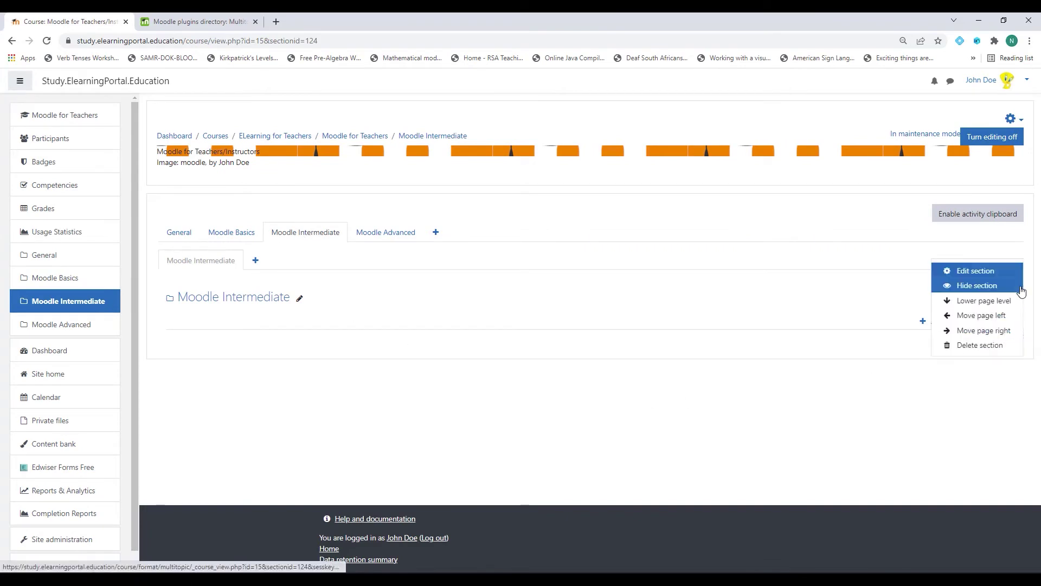
{"action": "left_click", "coordinate": [991, 322]}
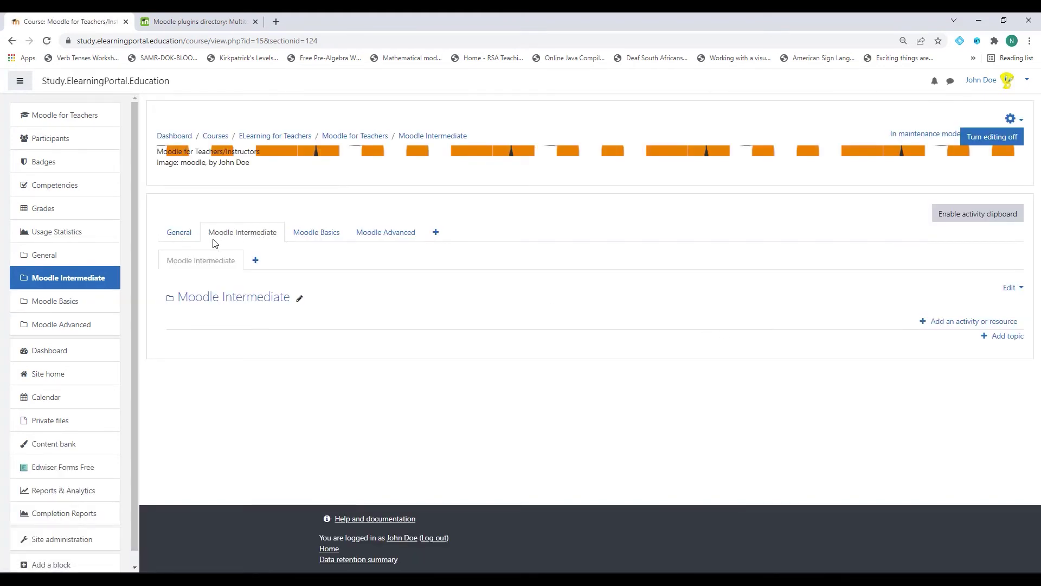
Move the Week 3 section from General to the Moodle Intermediate page, and go back to General.
{"action": "left_click", "coordinate": [172, 234]}
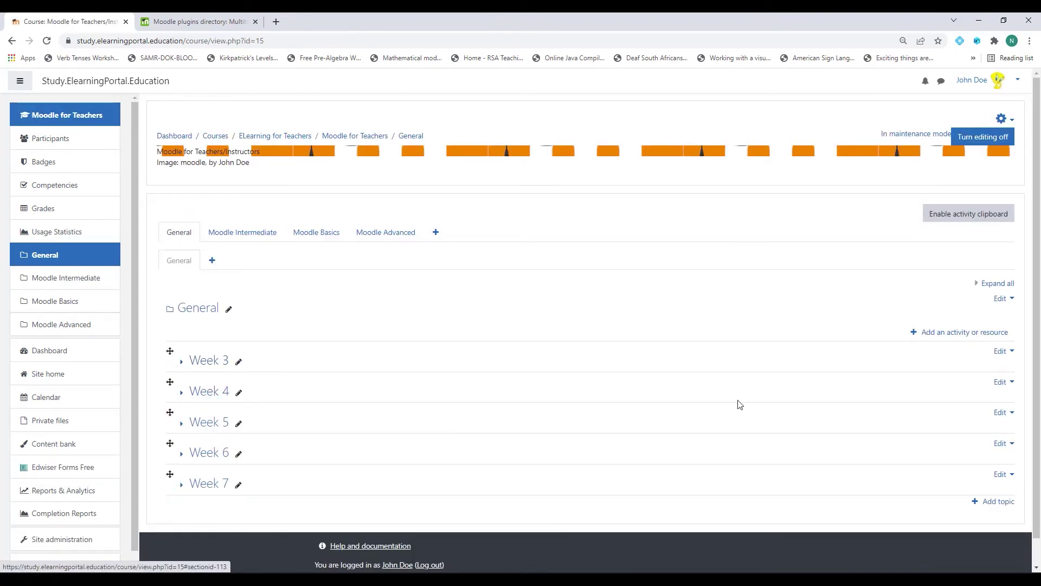
{"action": "left_click", "coordinate": [1003, 350]}
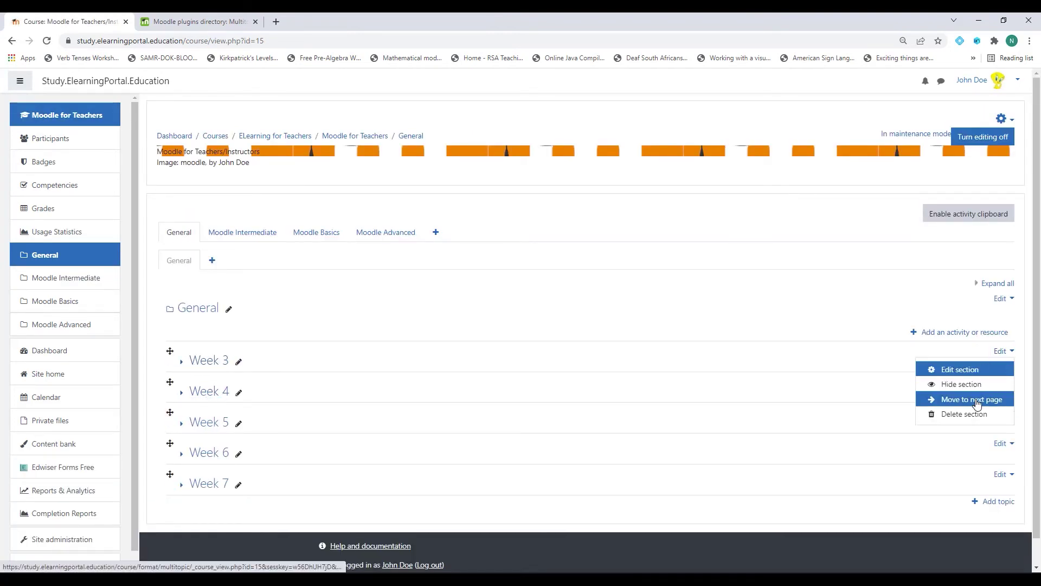
{"action": "left_click", "coordinate": [971, 400]}
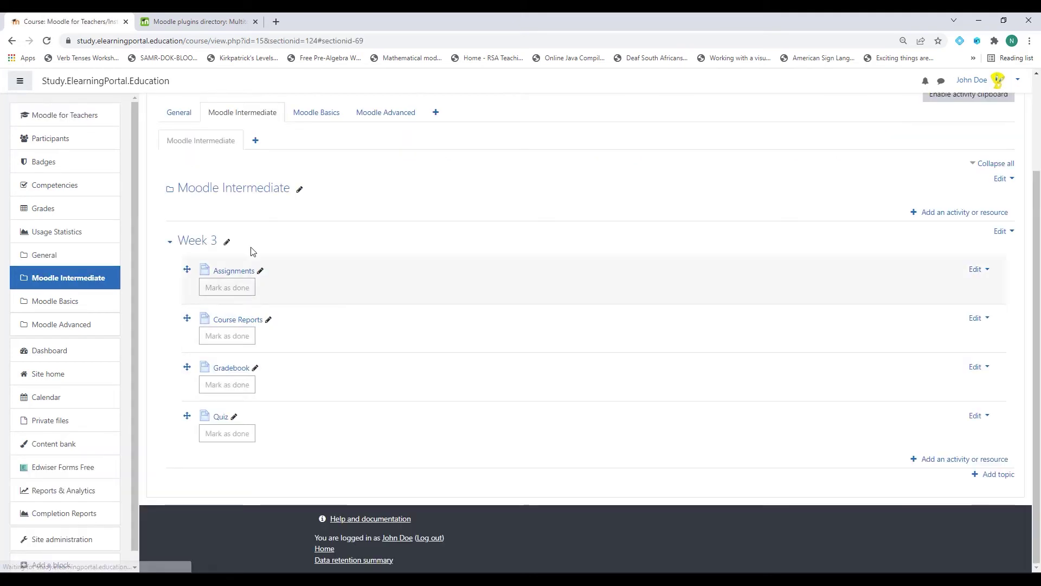
{"action": "left_click", "coordinate": [184, 117]}
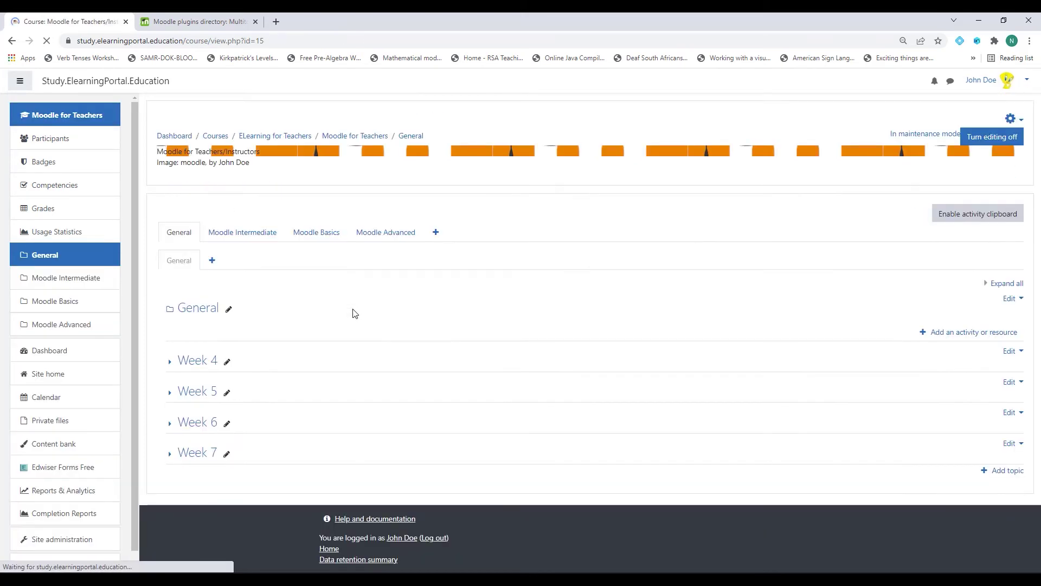
Move the Week 4 section from General to the Moodle Intermediate page, and return to the General section.
{"action": "left_click", "coordinate": [1021, 351]}
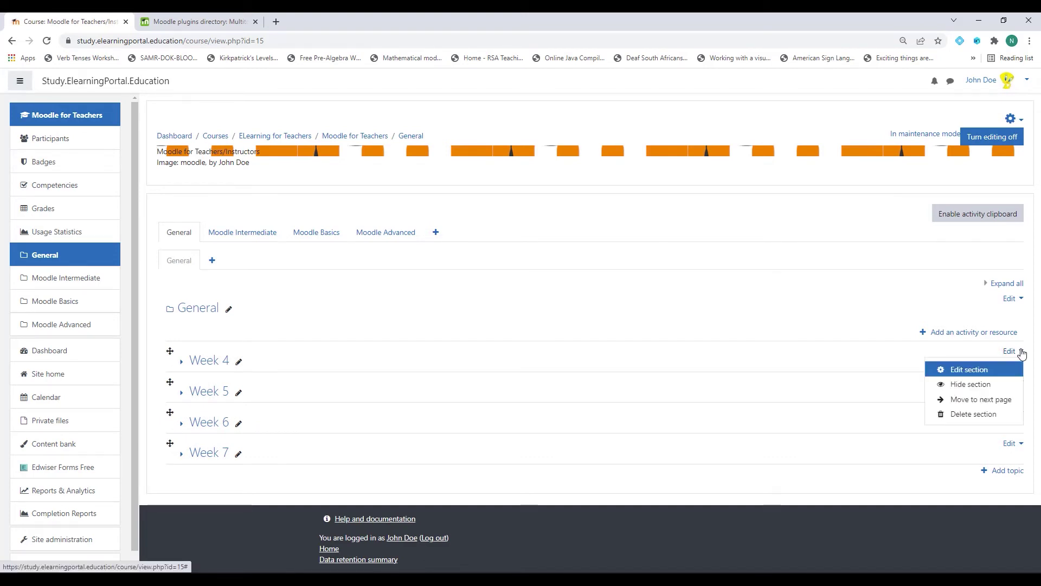
{"action": "left_click", "coordinate": [965, 402]}
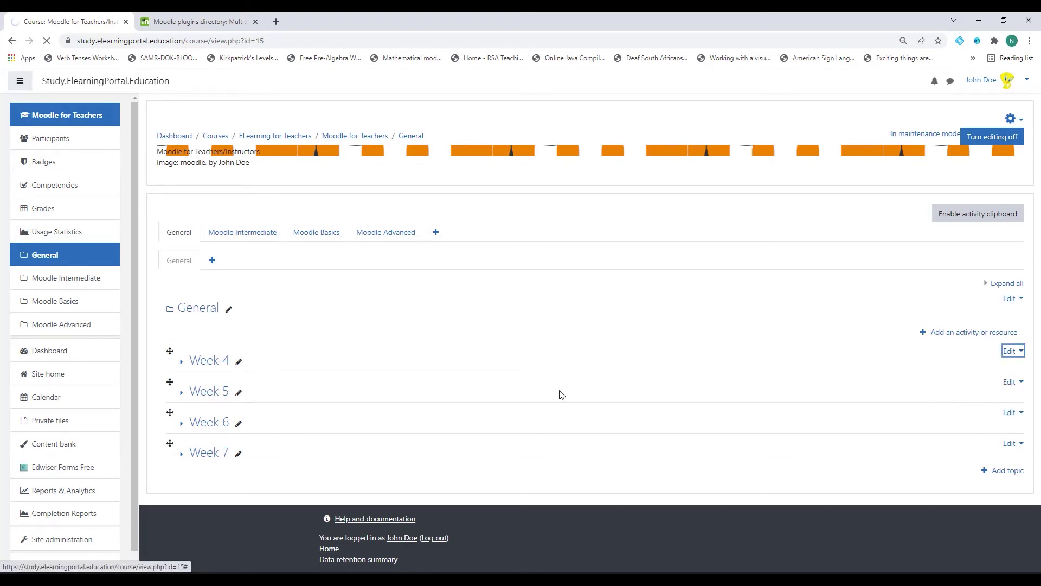
{"action": "left_click", "coordinate": [179, 131]}
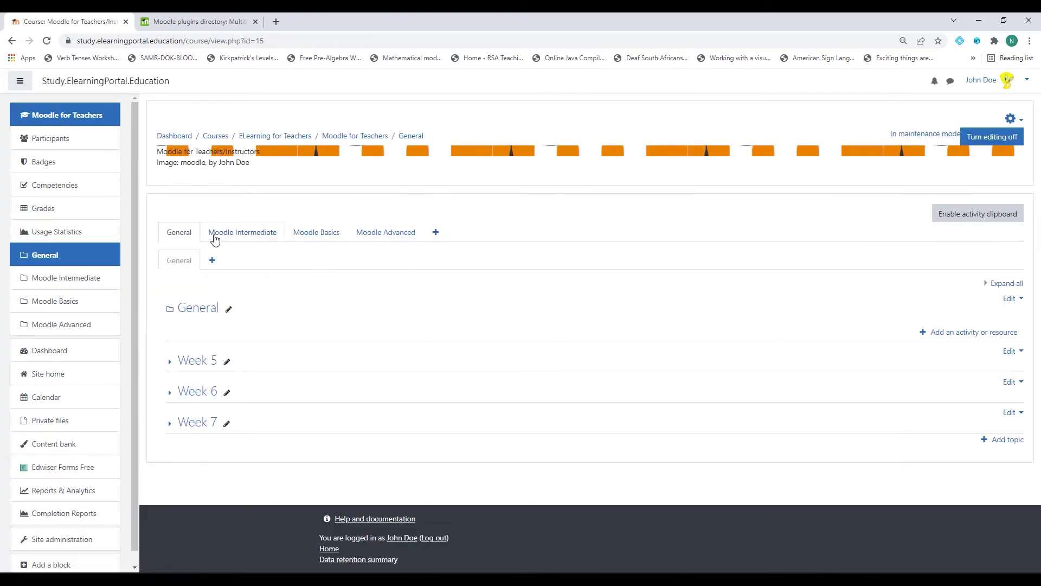
Move the Moodle Intermediate page one place right so it follows Moodle Basics.
{"action": "left_click", "coordinate": [239, 235]}
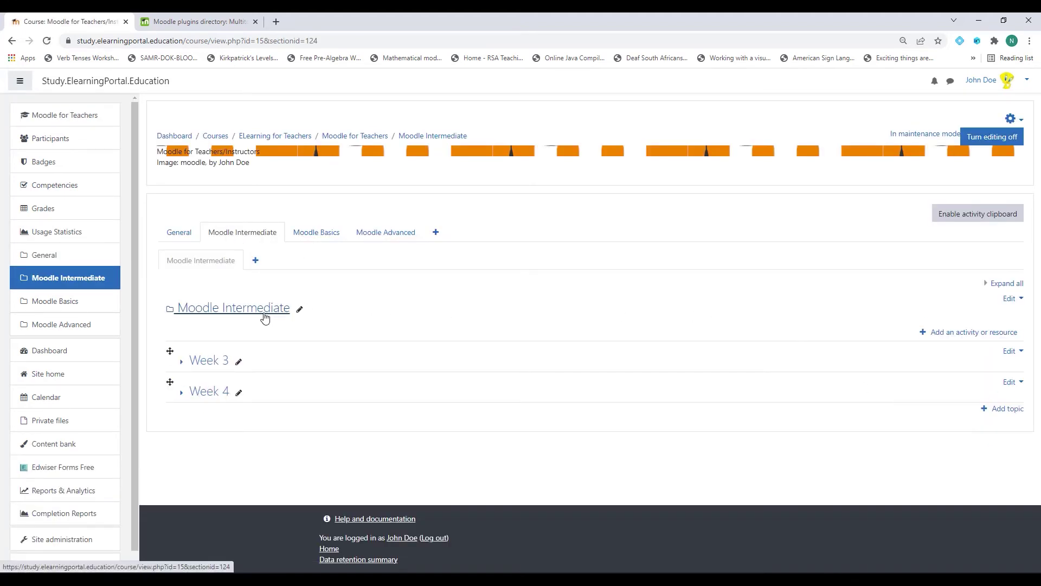
{"action": "left_click", "coordinate": [1021, 299]}
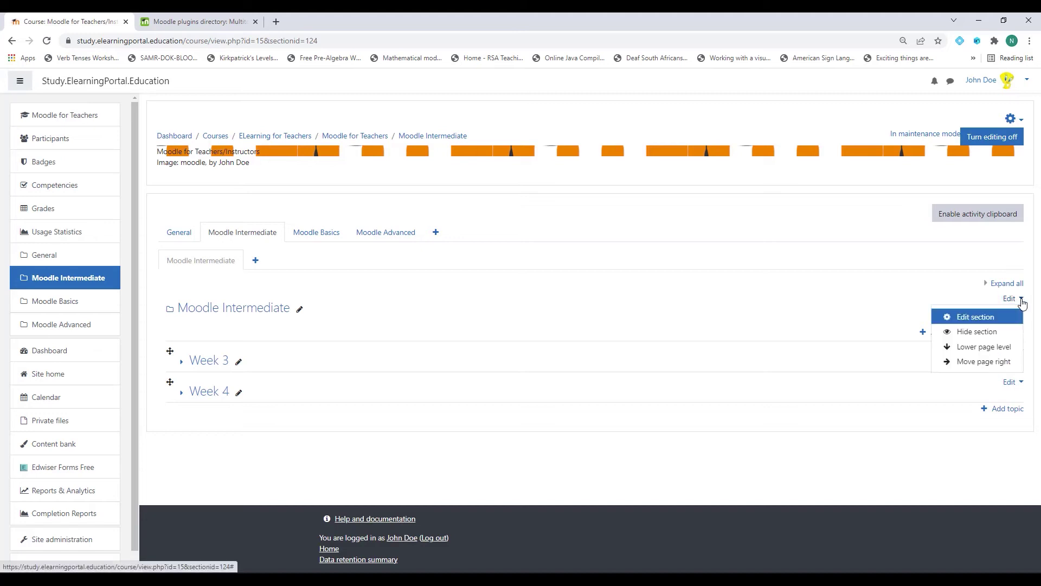
{"action": "left_click", "coordinate": [980, 362]}
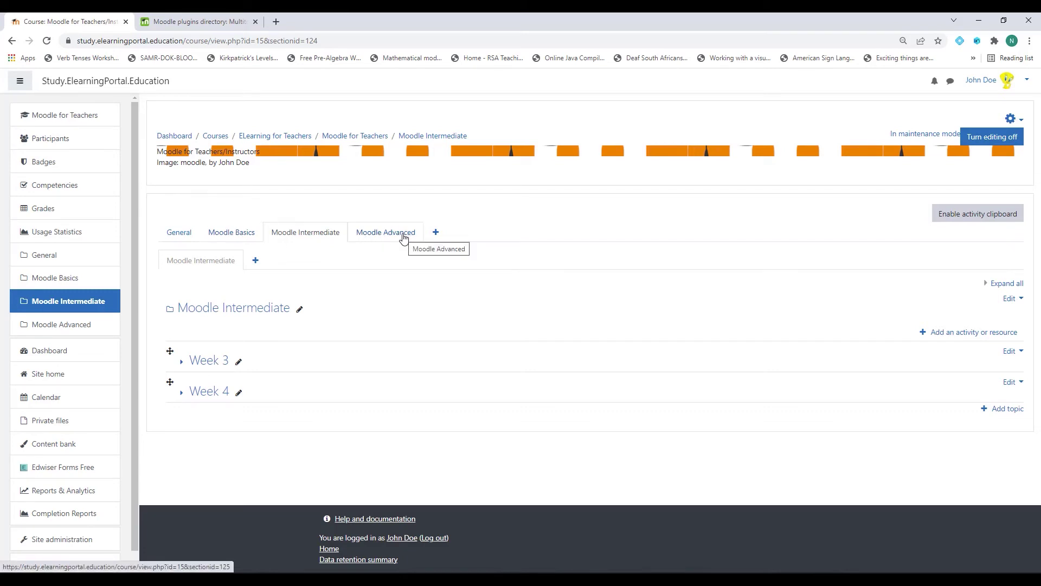
Move the Moodle Advanced page two places left so it sits between General and Moodle Basics.
{"action": "left_click", "coordinate": [385, 233]}
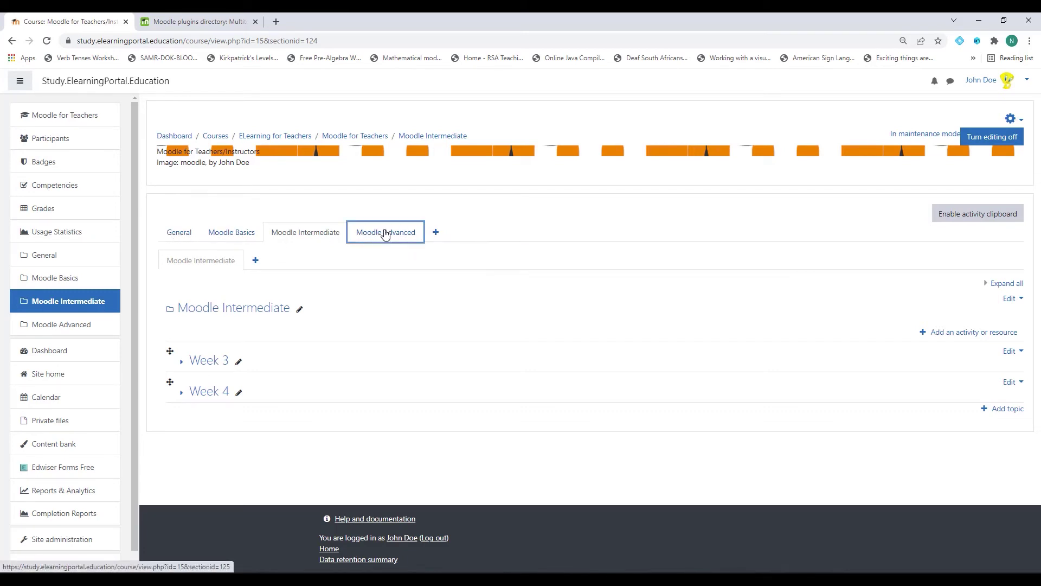
{"action": "left_click", "coordinate": [1012, 287]}
{"action": "left_click", "coordinate": [978, 332]}
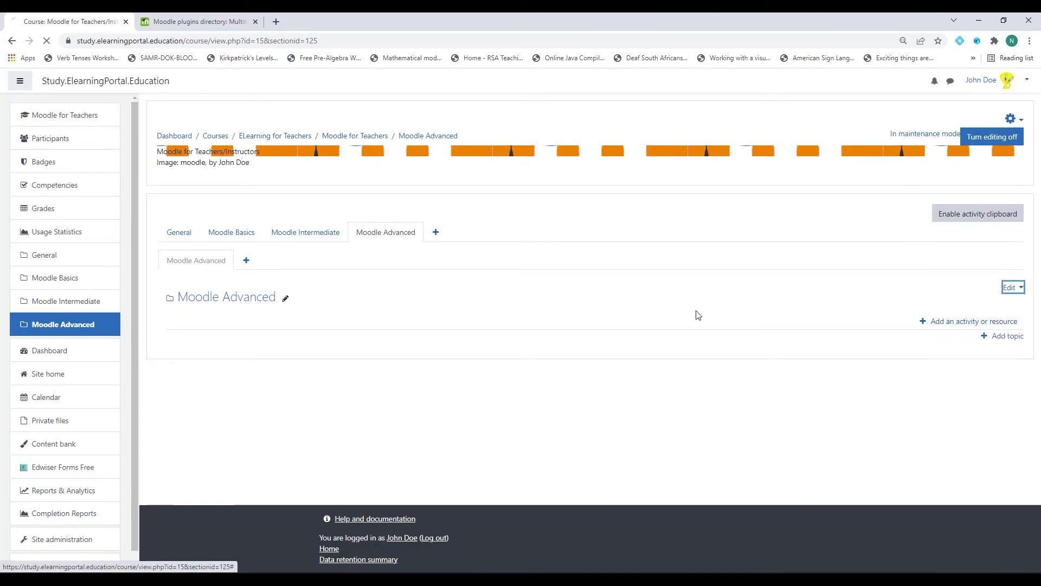
{"action": "left_click", "coordinate": [1019, 291]}
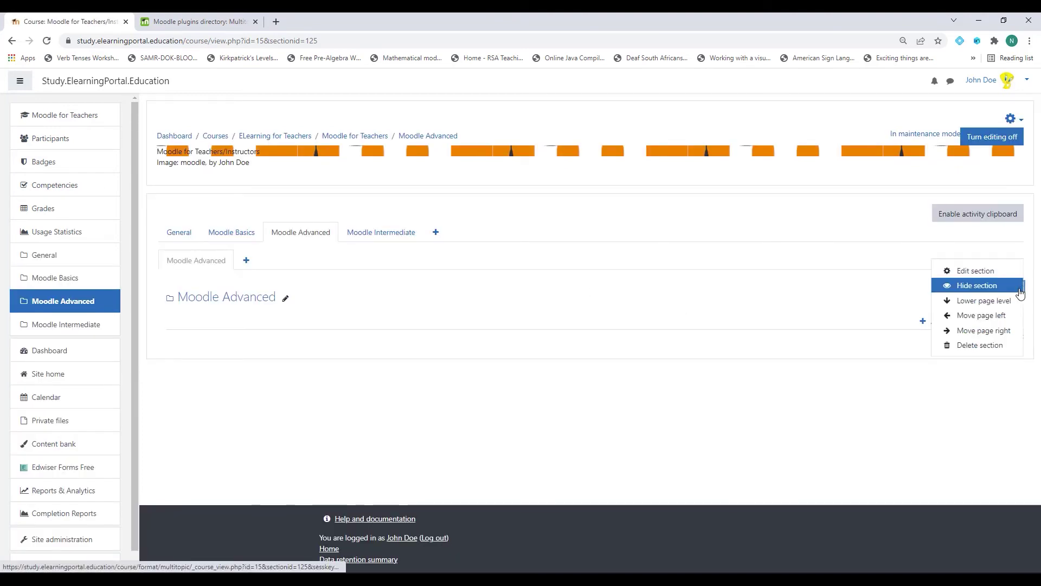
{"action": "left_click", "coordinate": [982, 315]}
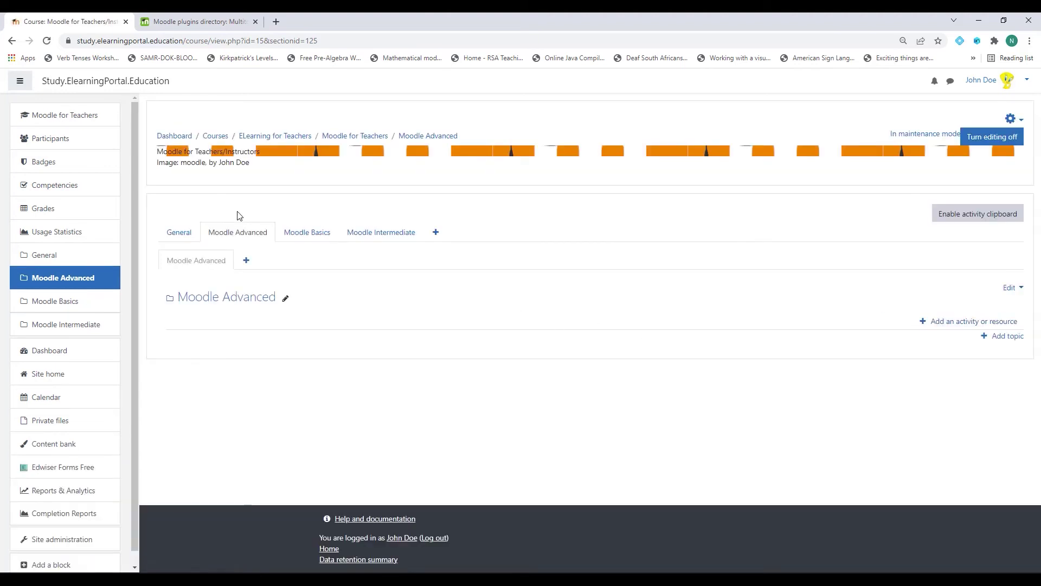
Move the Week 5 section from General to the Moodle Advanced page, and go back to General.
{"action": "left_click", "coordinate": [178, 238]}
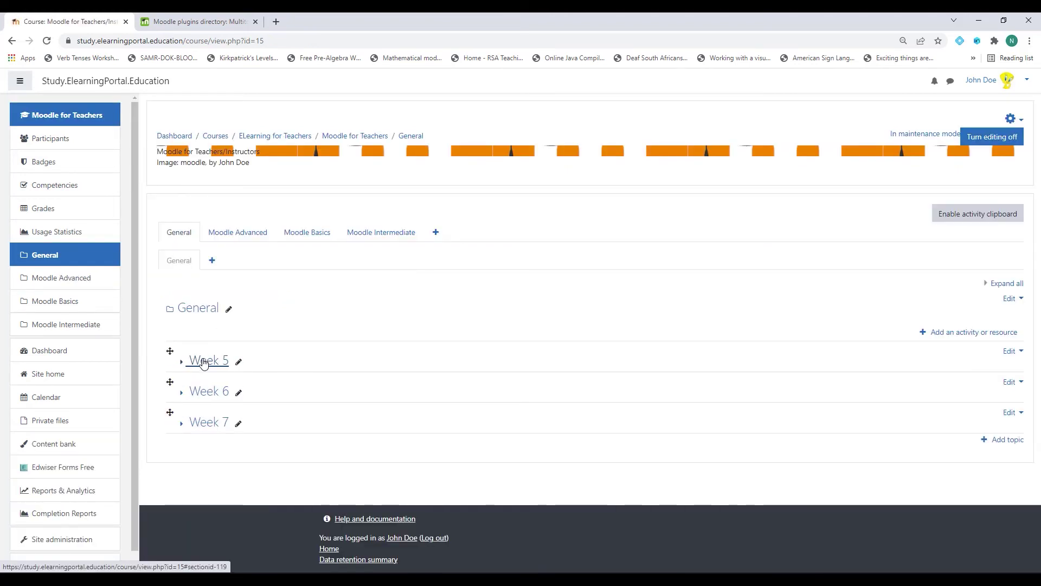
{"action": "left_click", "coordinate": [1019, 352]}
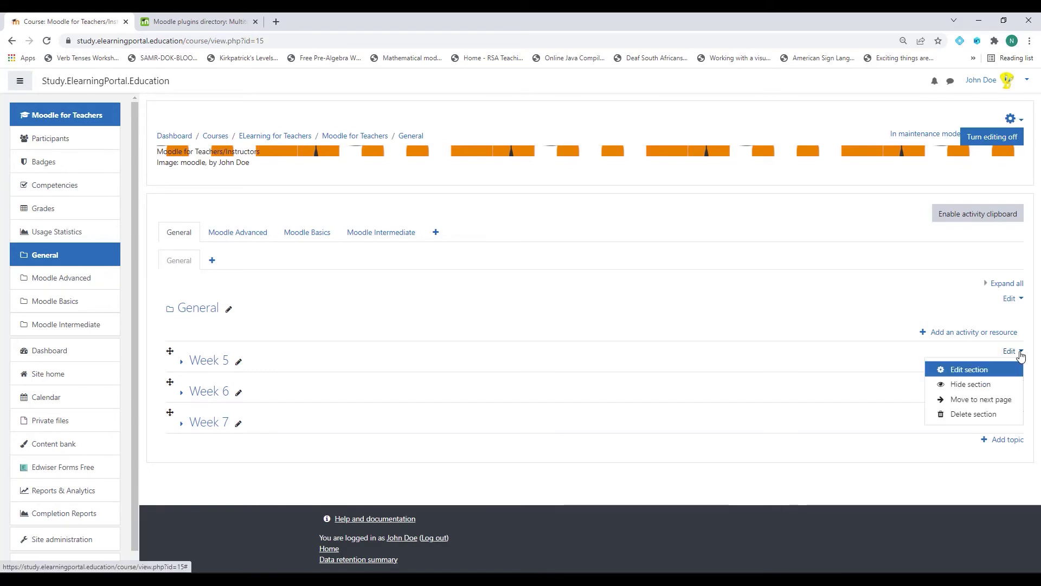
{"action": "left_click", "coordinate": [981, 399]}
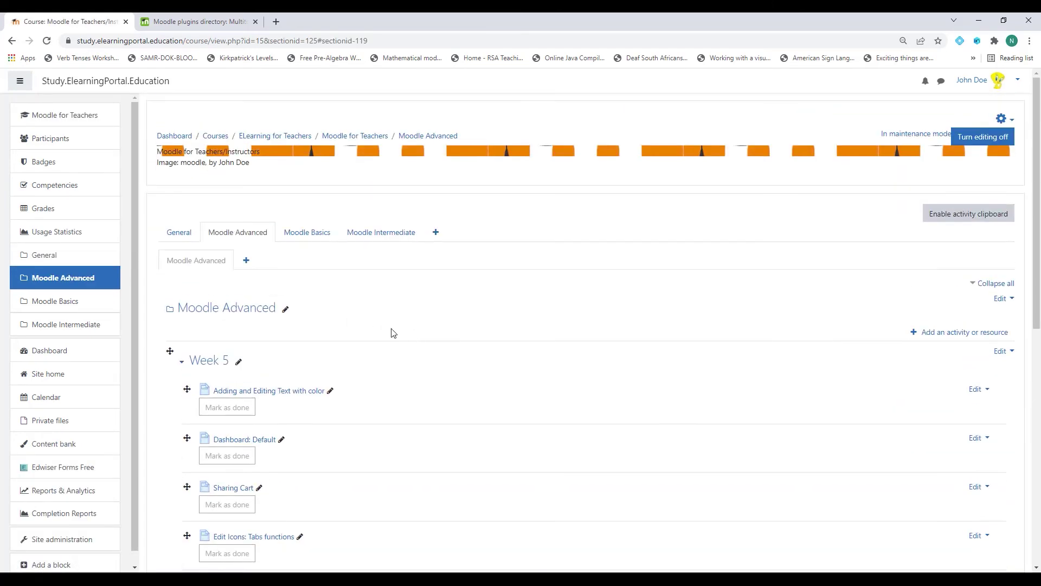
{"action": "left_click", "coordinate": [183, 239]}
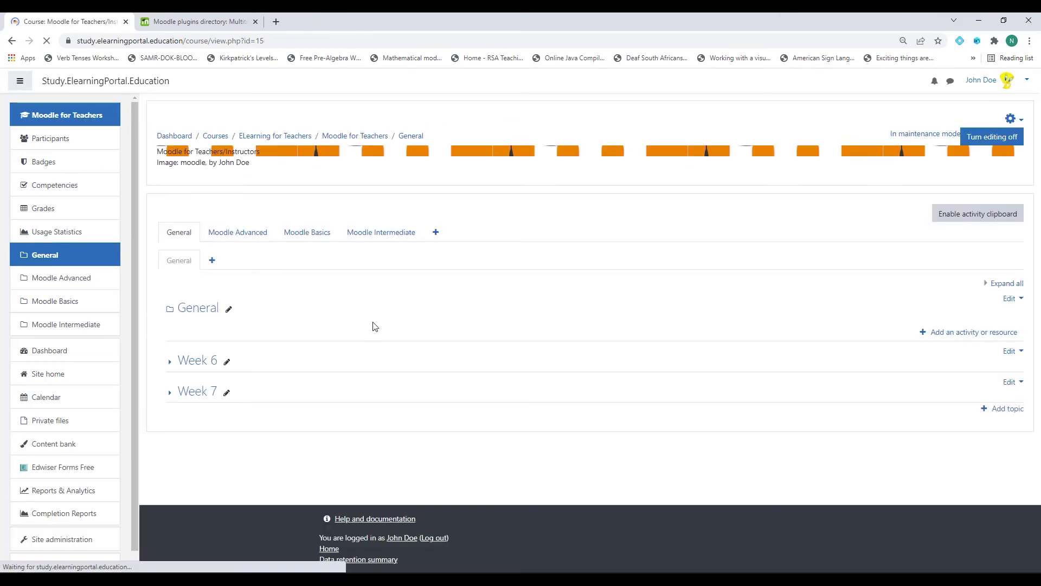
Move the Week 6 section from General to the Moodle Advanced page, and return to the General section.
{"action": "left_click", "coordinate": [1019, 354]}
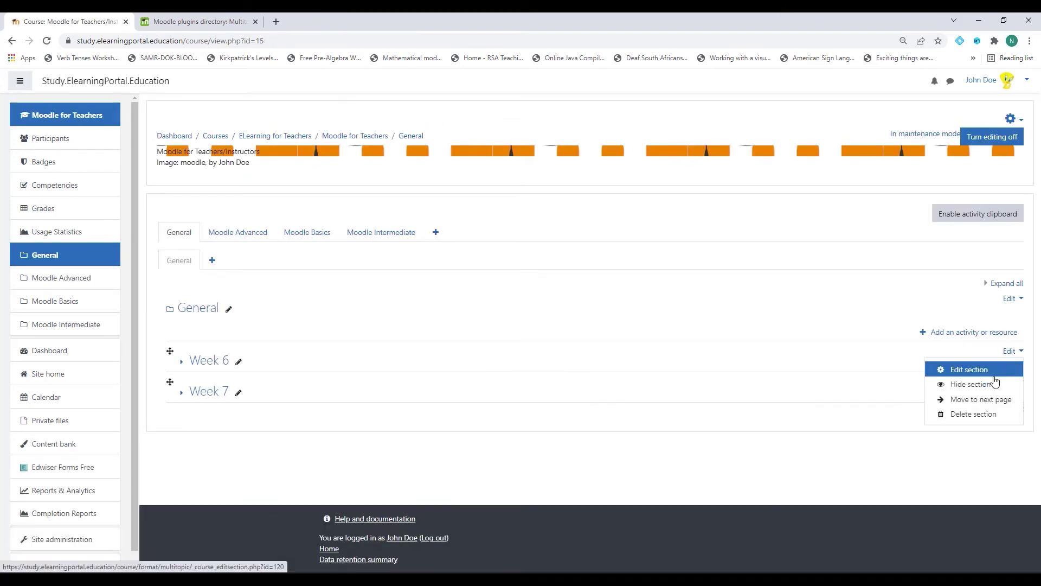
{"action": "left_click", "coordinate": [954, 398]}
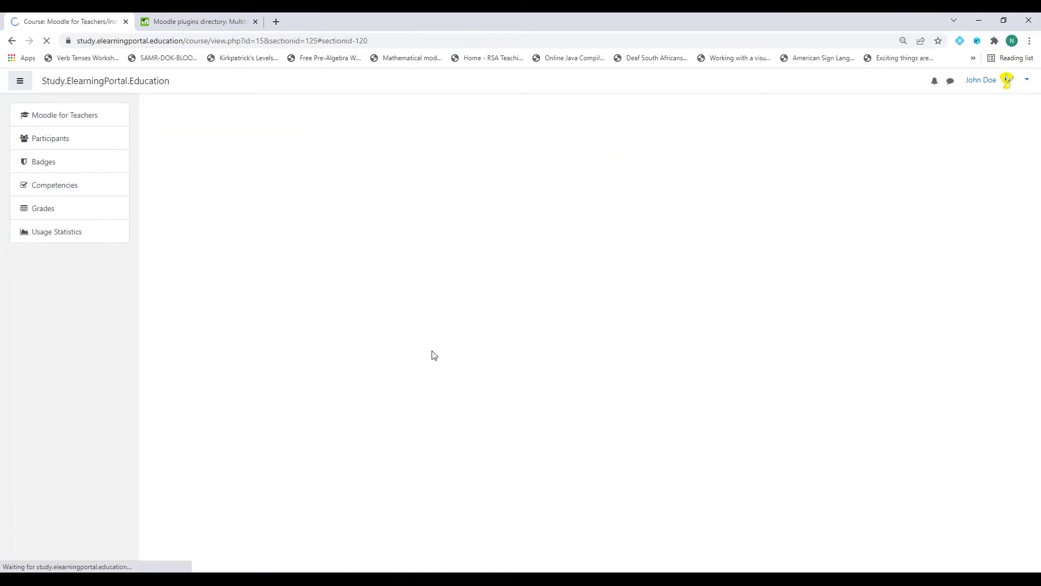
{"action": "scroll", "coordinate": [255, 305], "scroll_direction": "up", "scroll_amount": 4}
{"action": "left_click", "coordinate": [181, 238]}
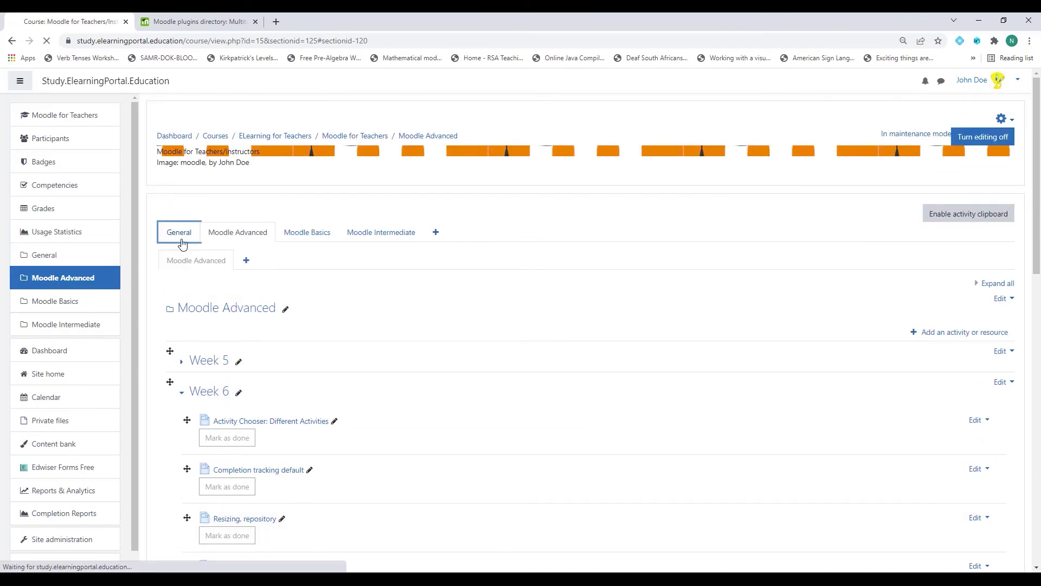
Move the Week 7 section from General to the Moodle Advanced page.
{"action": "left_click", "coordinate": [1019, 352]}
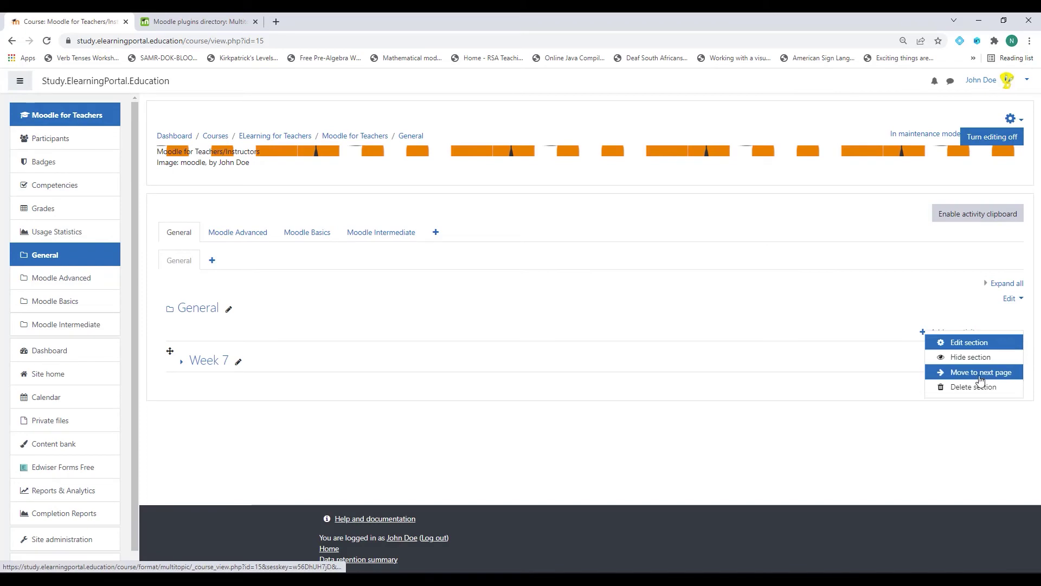
{"action": "left_click", "coordinate": [982, 374]}
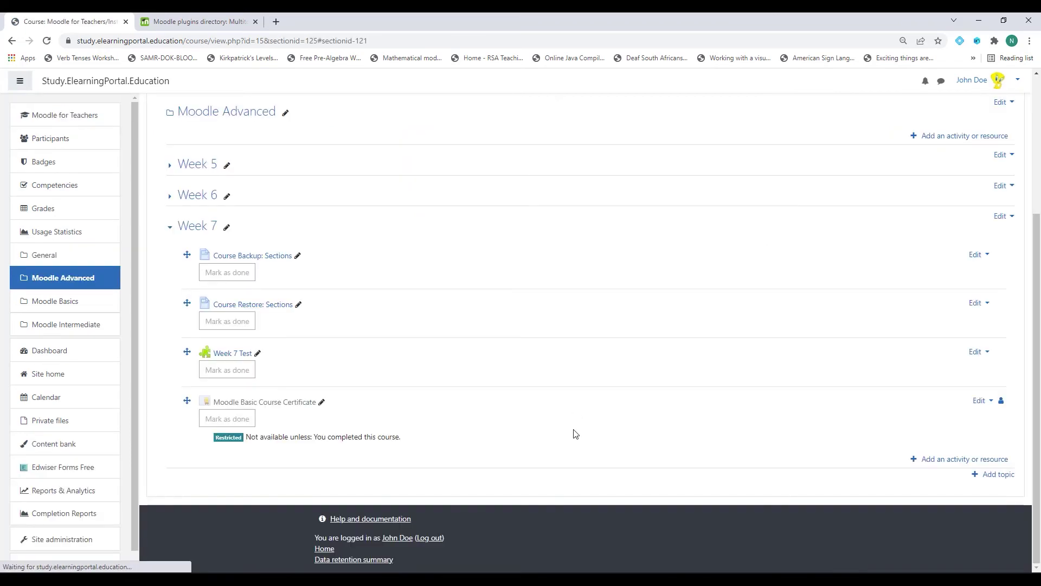
{"action": "left_click", "coordinate": [178, 238]}
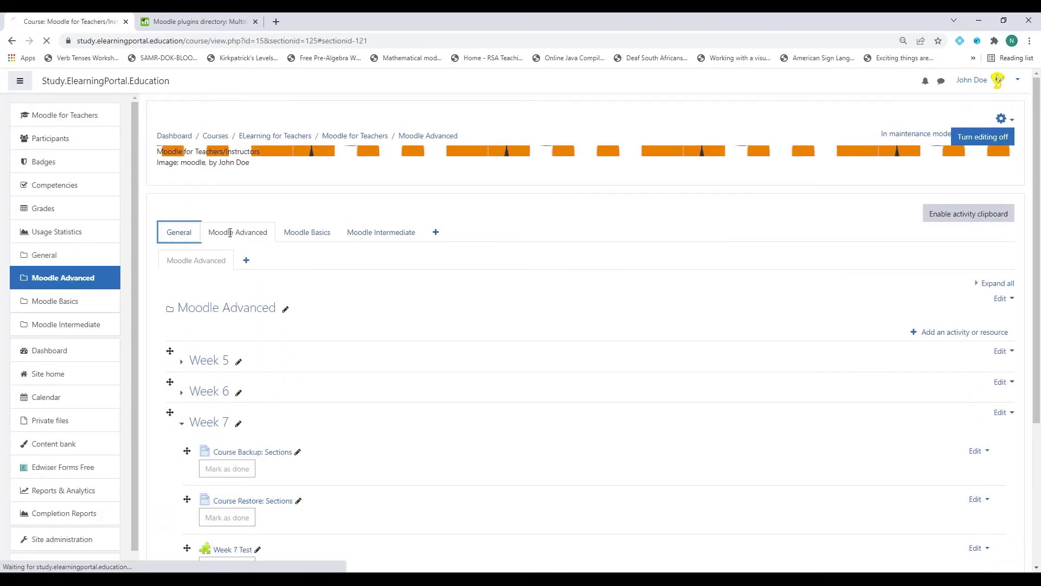
Move the Moodle Advanced page two places right so it follows Moodle Intermediate.
{"action": "left_click", "coordinate": [256, 238]}
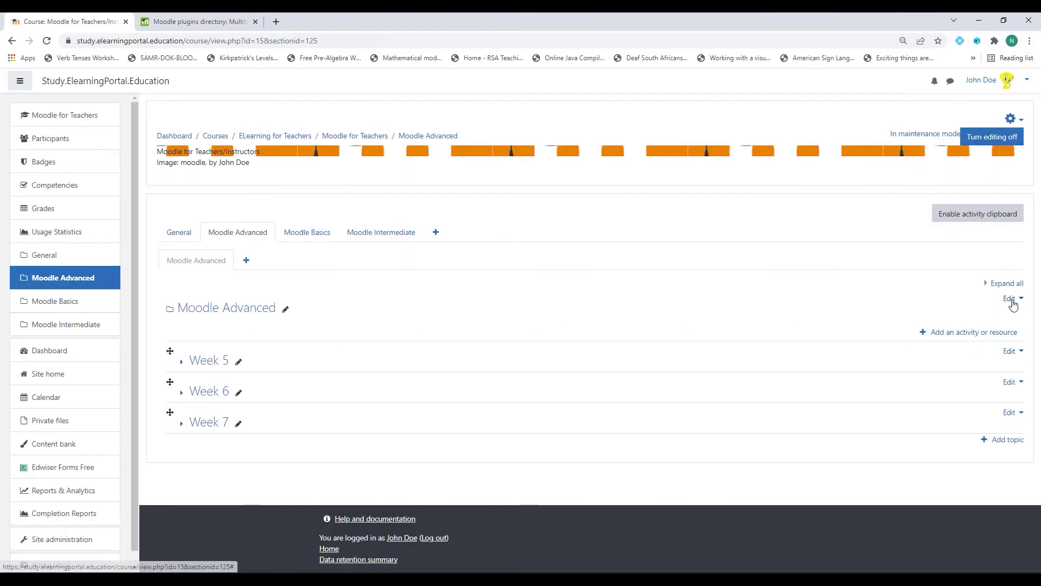
{"action": "left_click", "coordinate": [1012, 298]}
{"action": "left_click", "coordinate": [978, 361]}
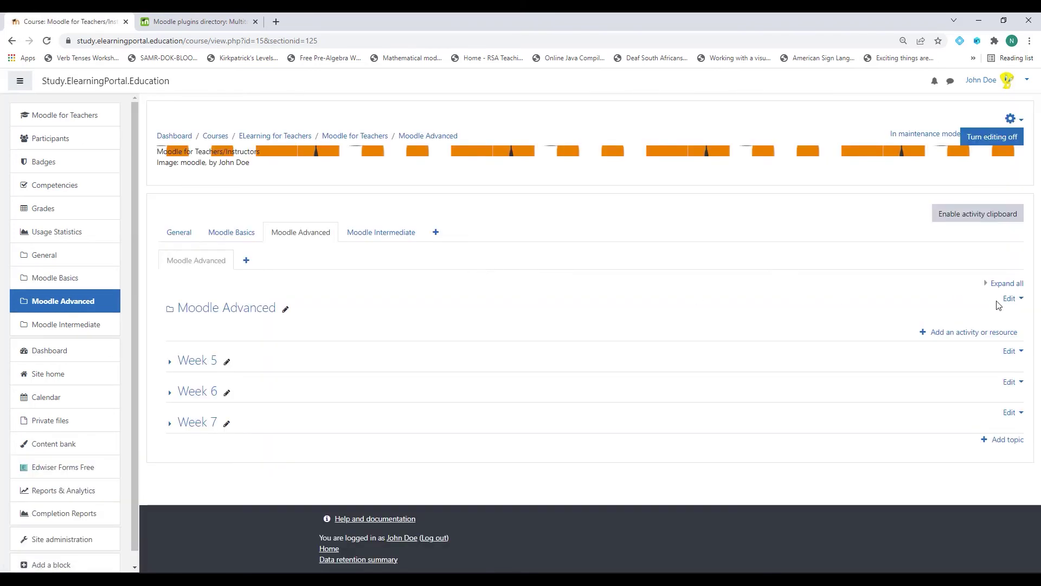
{"action": "left_click", "coordinate": [1018, 299]}
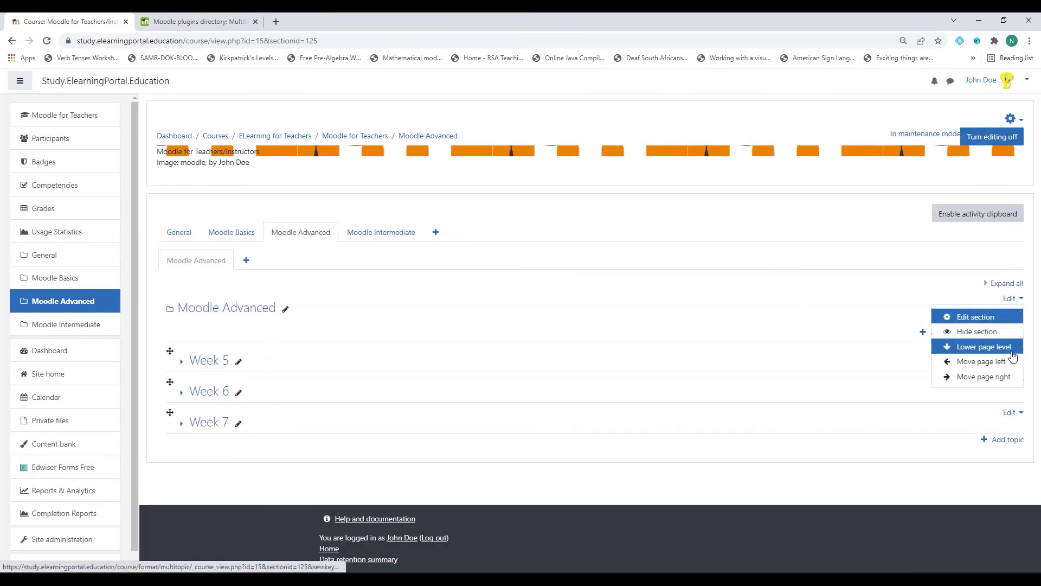
{"action": "left_click", "coordinate": [959, 378]}
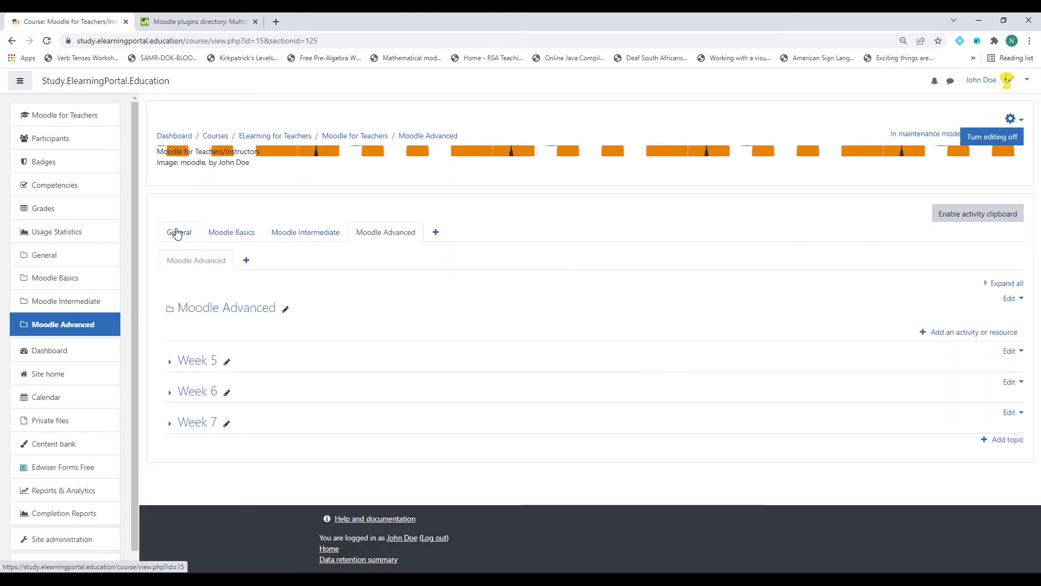
Check the General, Moodle Basics, Moodle Intermediate and Moodle Advanced pages for the week sections each one holds.
{"action": "left_click", "coordinate": [177, 233]}
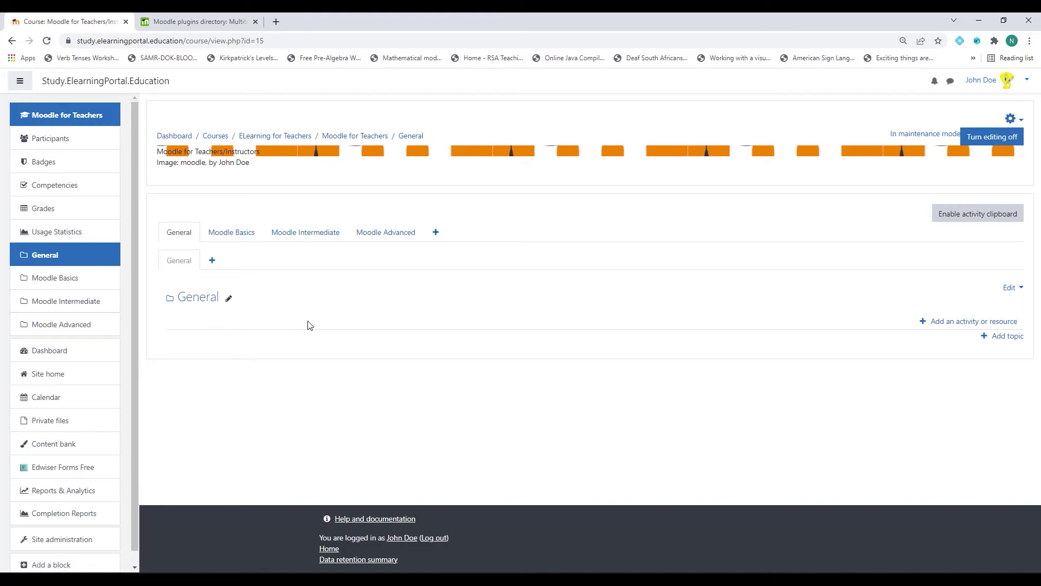
{"action": "left_click", "coordinate": [237, 235]}
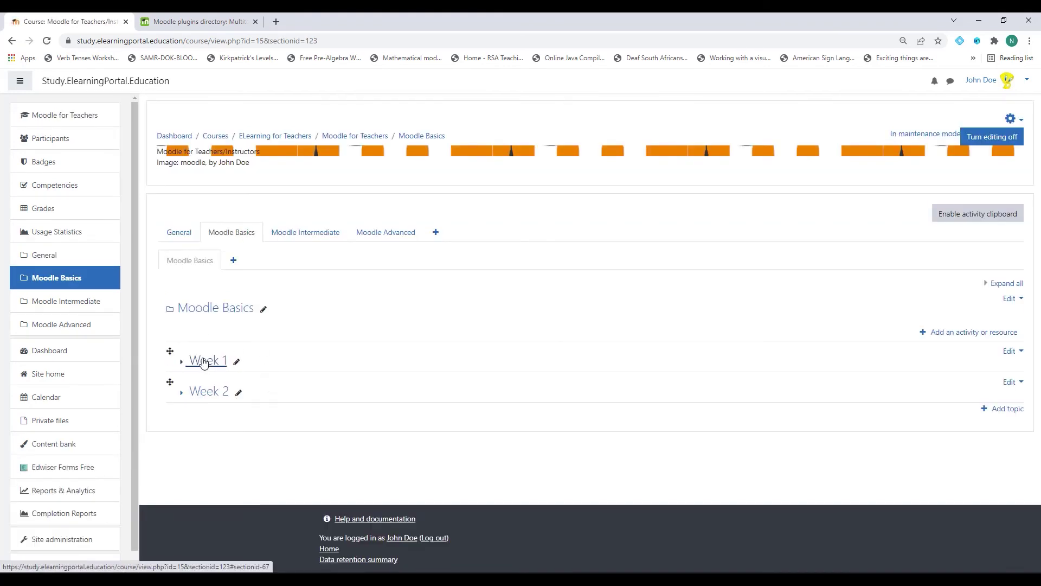
{"action": "left_click", "coordinate": [307, 235]}
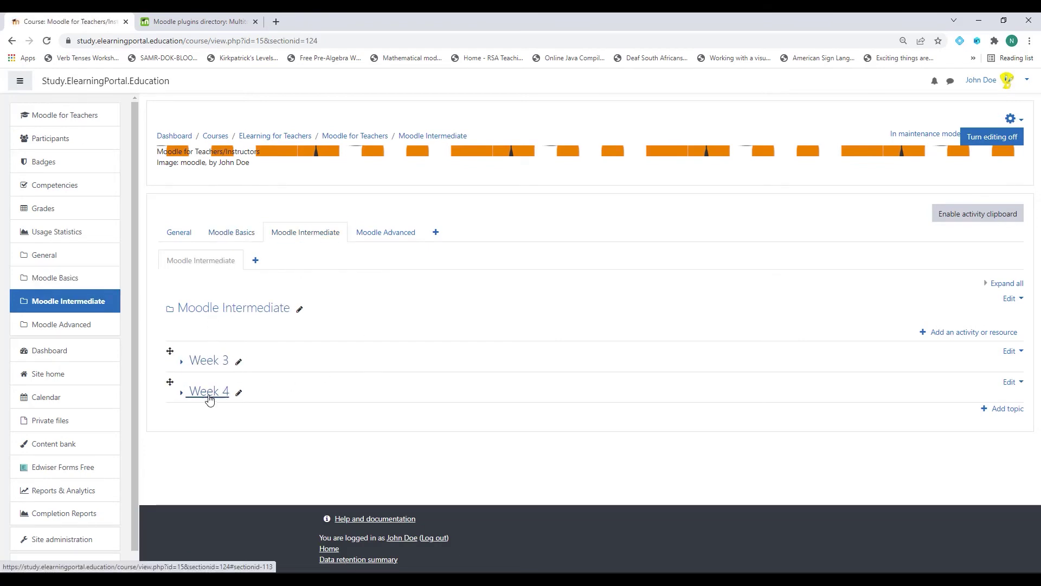
{"action": "left_click", "coordinate": [388, 236]}
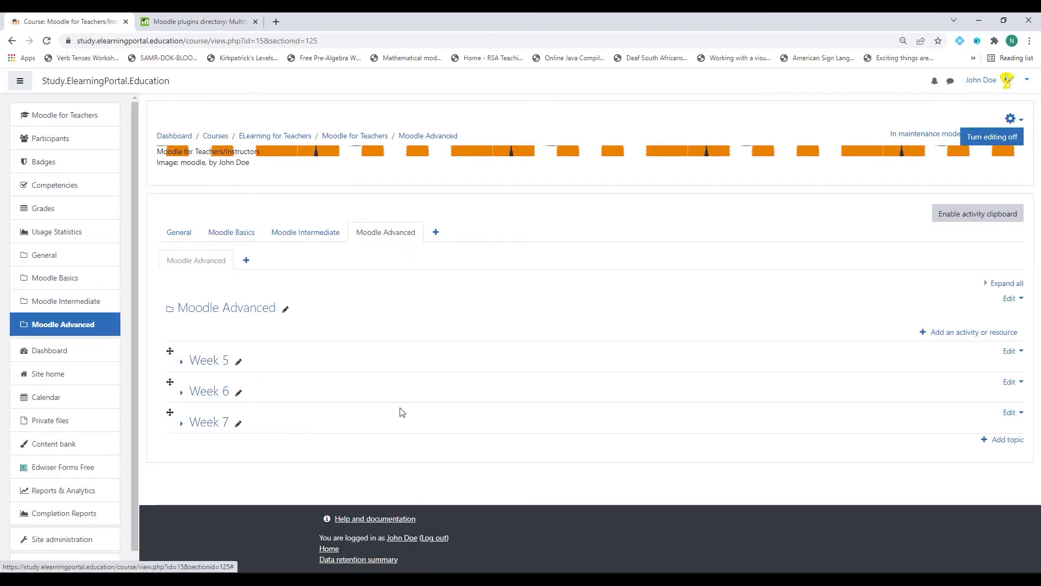
Examine the activities inside the Week 1 and Week 2 sections of the Moodle Basics page, collapsing each section after viewing it.
{"action": "left_click", "coordinate": [242, 234]}
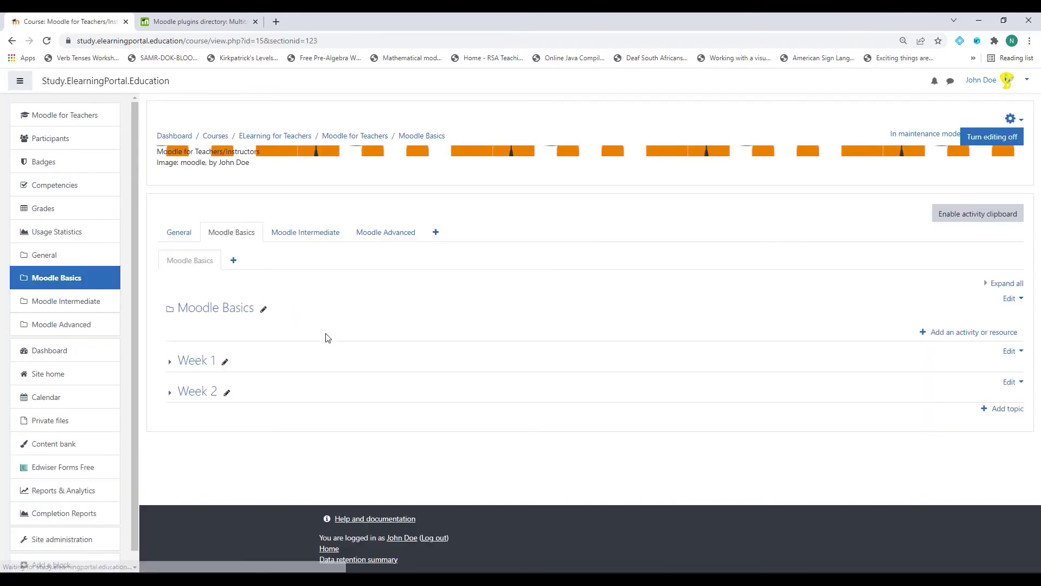
{"action": "left_click", "coordinate": [182, 362]}
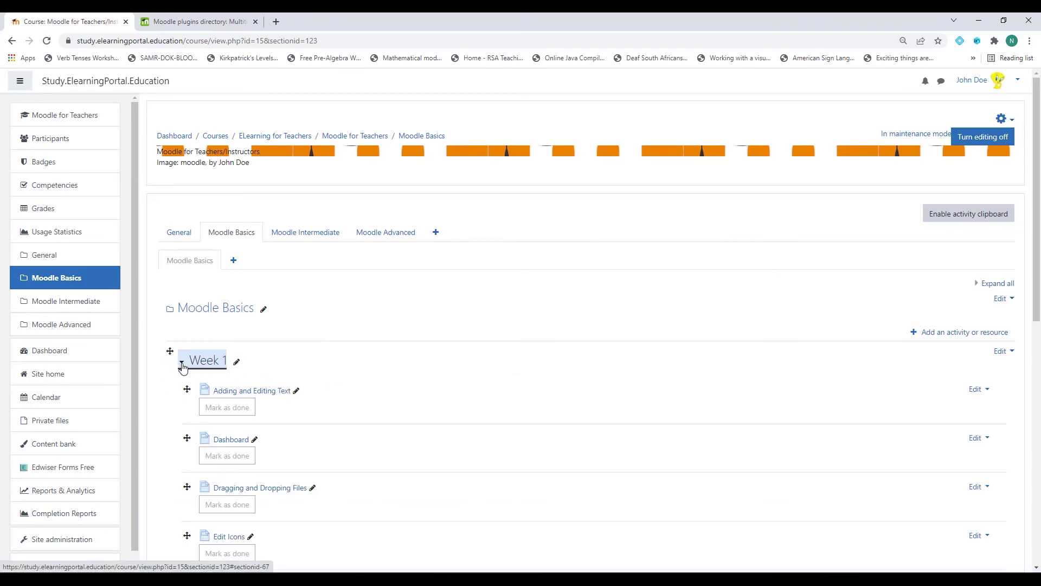
{"action": "scroll", "coordinate": [305, 390], "scroll_direction": "down", "scroll_amount": 5}
{"action": "scroll", "coordinate": [312, 381], "scroll_direction": "down", "scroll_amount": 4}
{"action": "scroll", "coordinate": [311, 379], "scroll_direction": "up", "scroll_amount": 7}
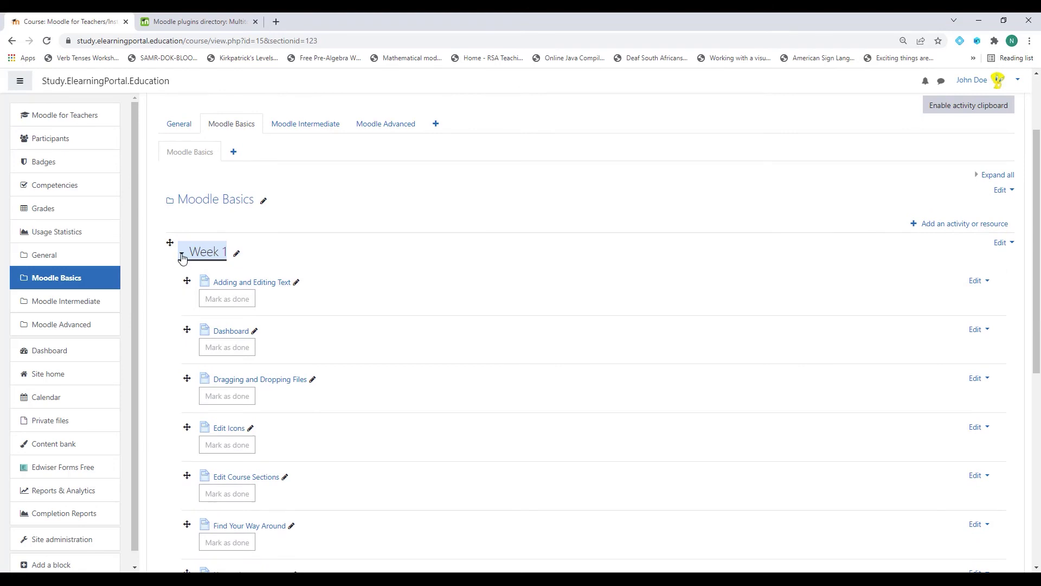
{"action": "left_click", "coordinate": [182, 254]}
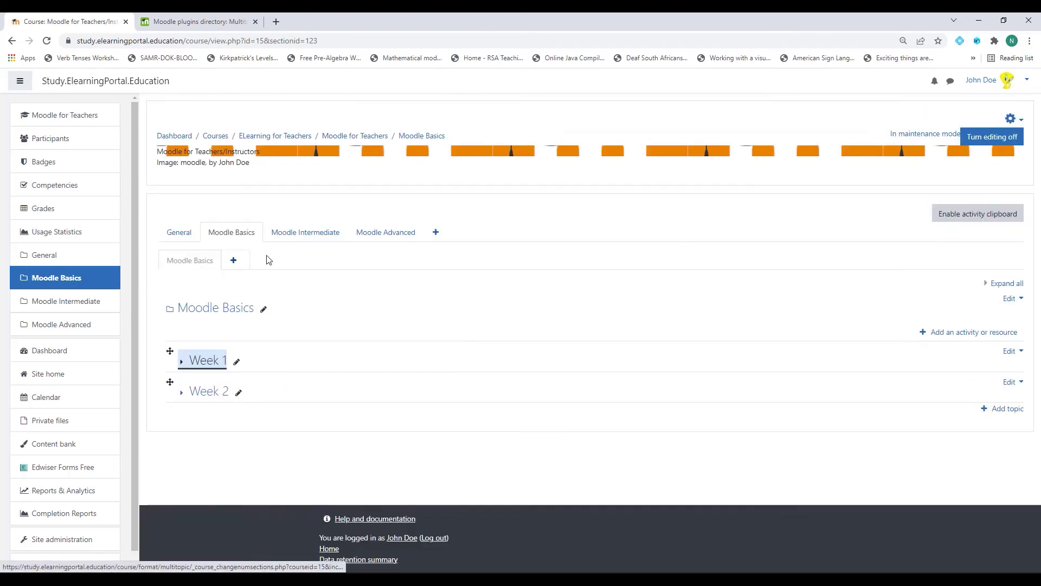
{"action": "left_click", "coordinate": [182, 395]}
{"action": "scroll", "coordinate": [285, 397], "scroll_direction": "down", "scroll_amount": 13}
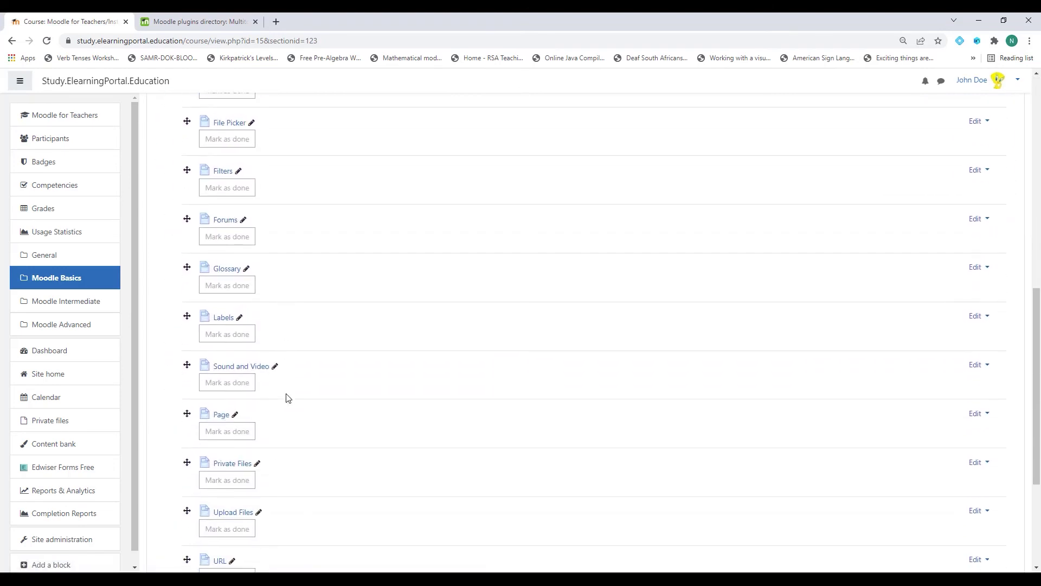
{"action": "scroll", "coordinate": [286, 396], "scroll_direction": "up", "scroll_amount": 13}
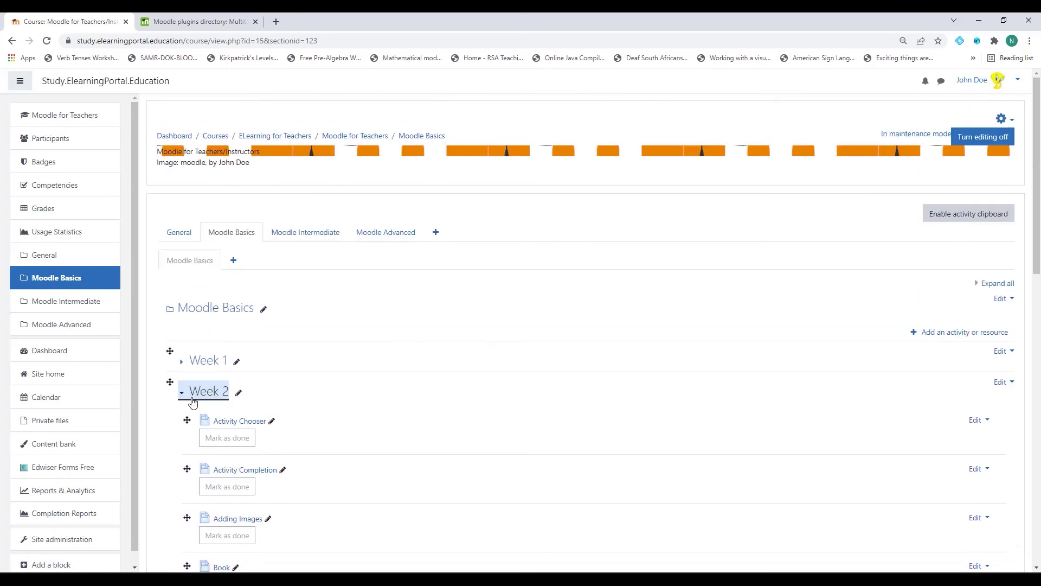
{"action": "left_click", "coordinate": [182, 396]}
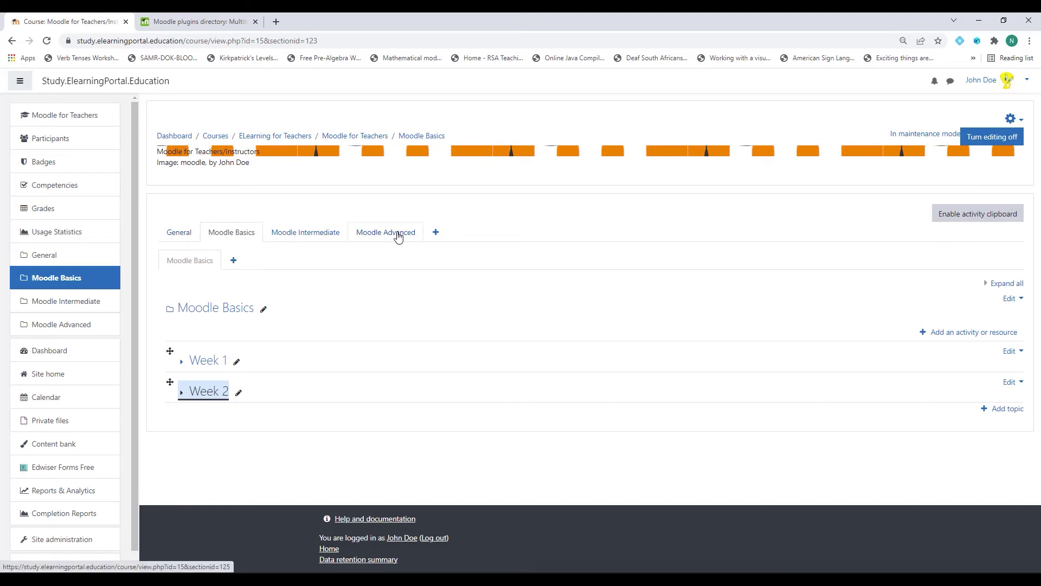
Add a second-level page under General and name it Year Planner.
{"action": "left_click", "coordinate": [183, 236]}
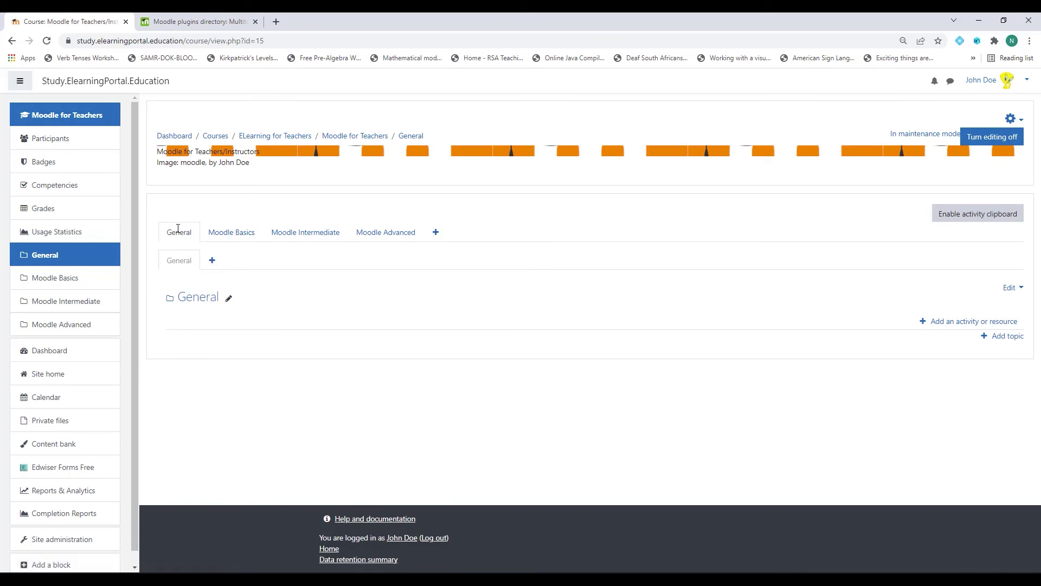
{"action": "left_click", "coordinate": [213, 263]}
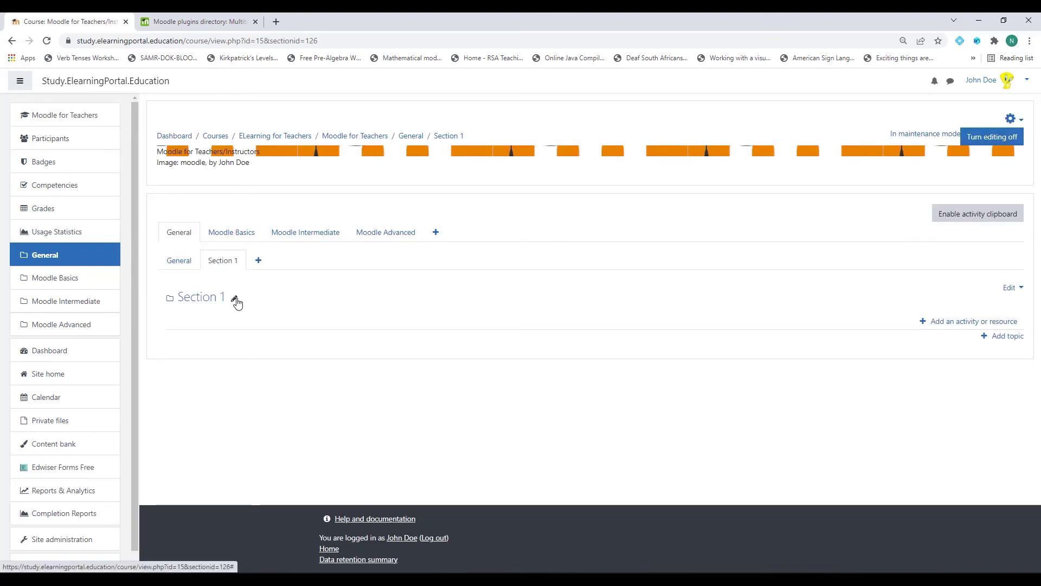
{"action": "left_click", "coordinate": [235, 300]}
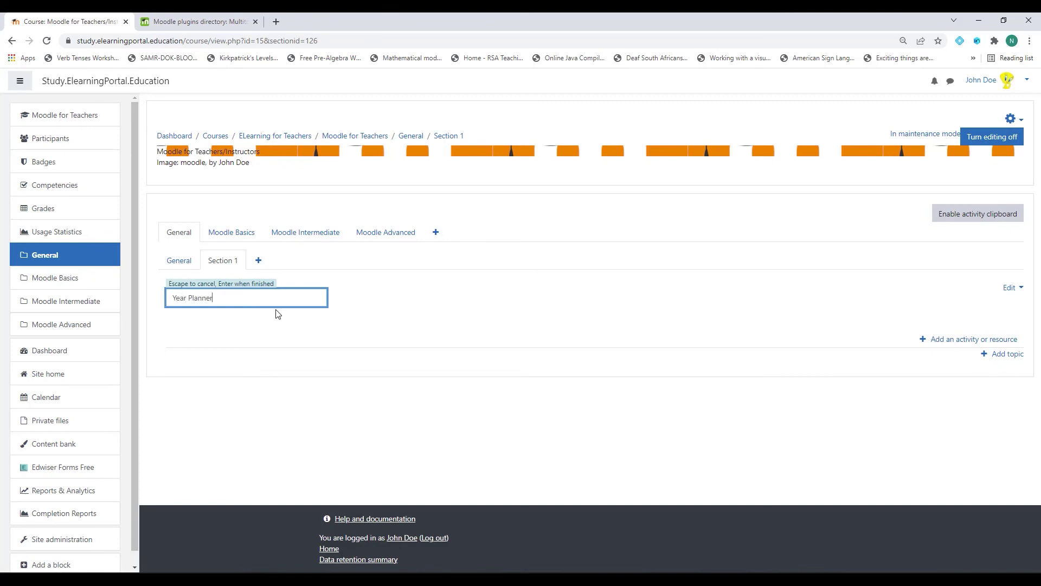
{"action": "key", "text": "Return"}
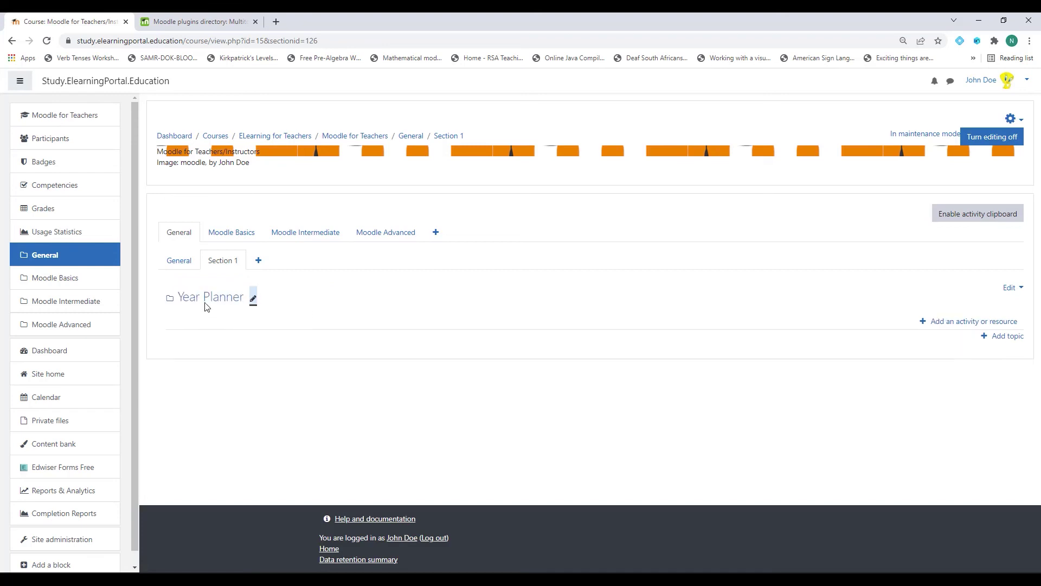
Add another second-level page after Year Planner, name it Recorded Live videos, and return to the General subpage.
{"action": "left_click", "coordinate": [258, 261]}
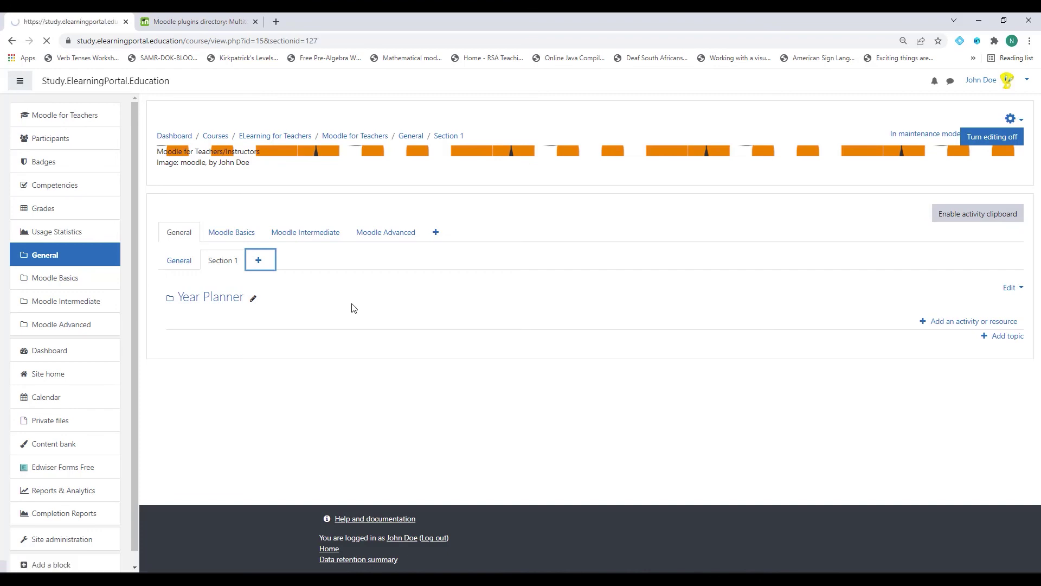
{"action": "left_click", "coordinate": [239, 300]}
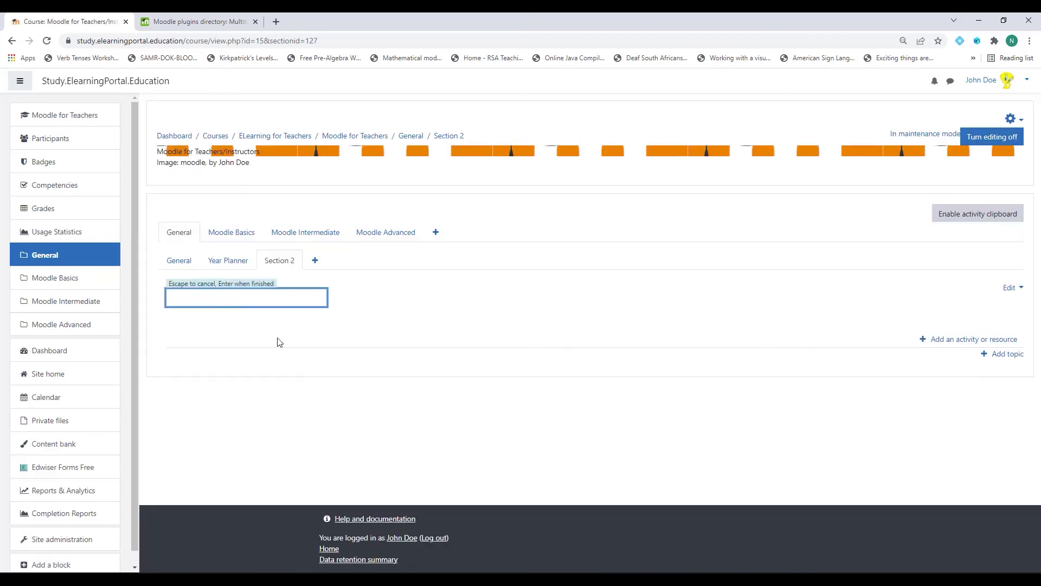
{"action": "type", "text": "Recorded Live videos"}
{"action": "key", "text": "Return"}
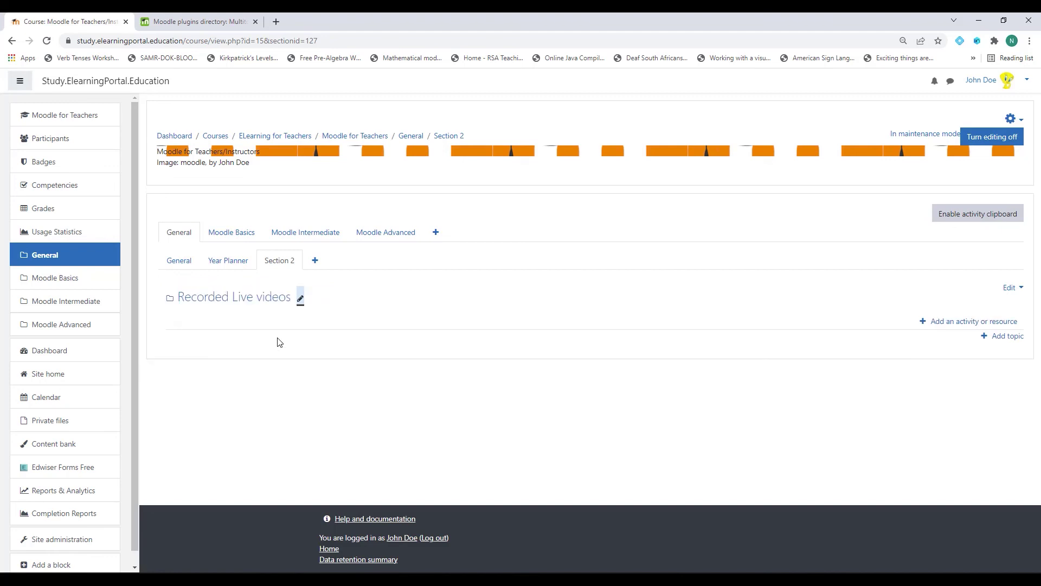
{"action": "left_click", "coordinate": [179, 262]}
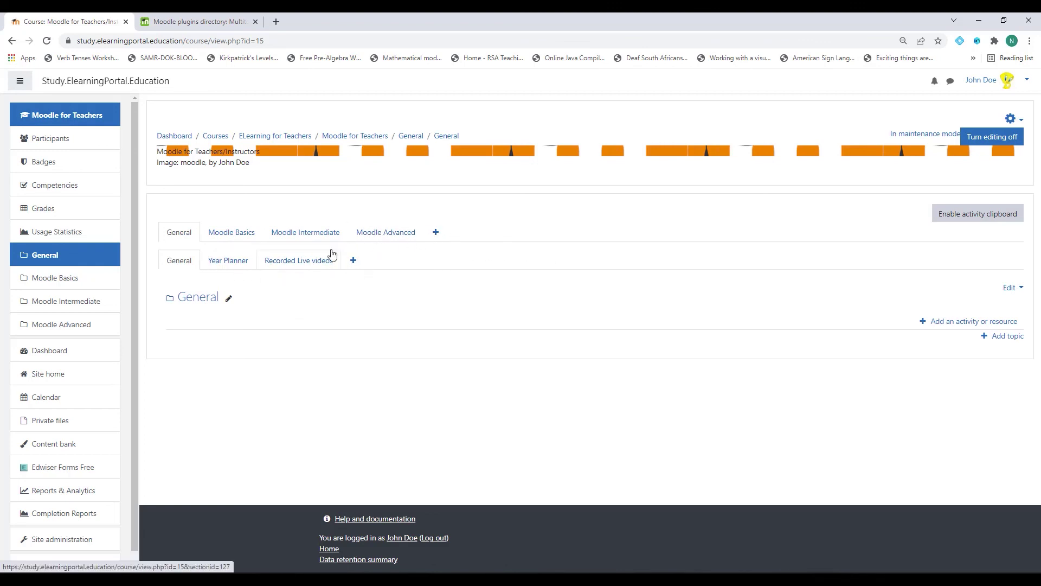
{"action": "left_click", "coordinate": [191, 300]}
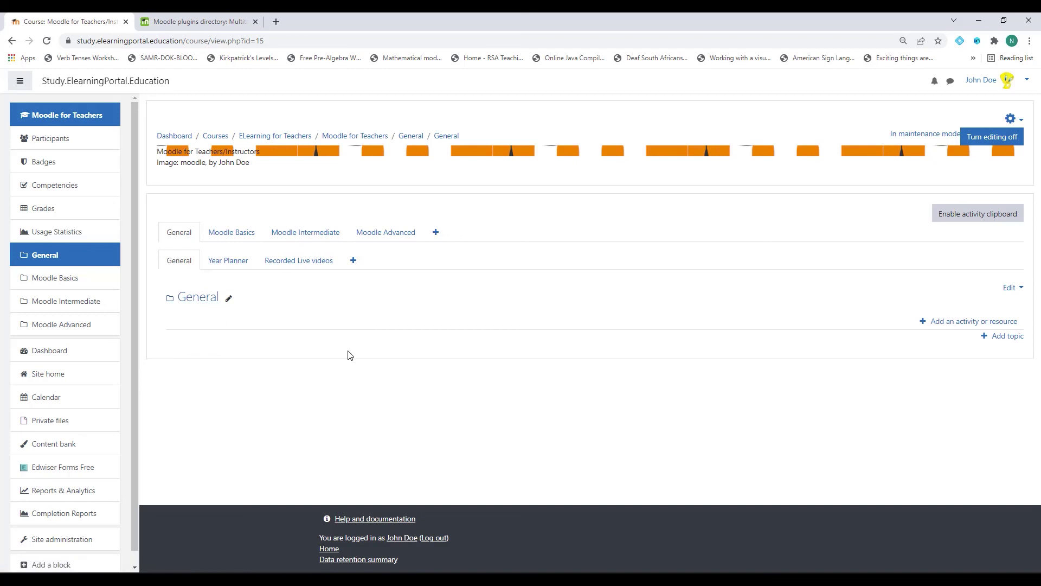
{"action": "left_click", "coordinate": [233, 237]}
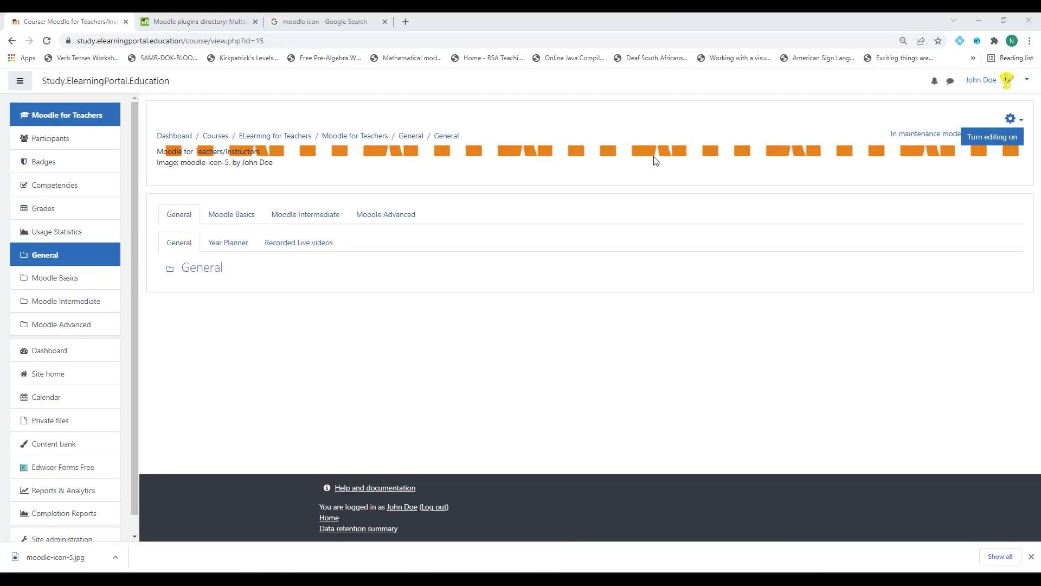
Delete the course image moodle-icon-5.jpg from the course settings, save the change, and open the Moodle Advanced page.
{"action": "left_click", "coordinate": [1013, 118]}
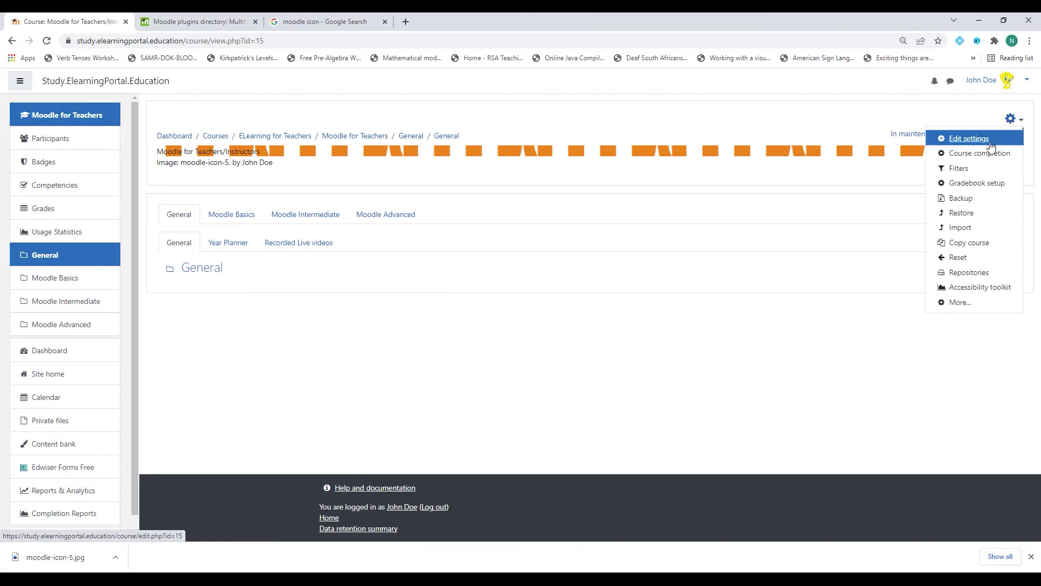
{"action": "left_click", "coordinate": [969, 139]}
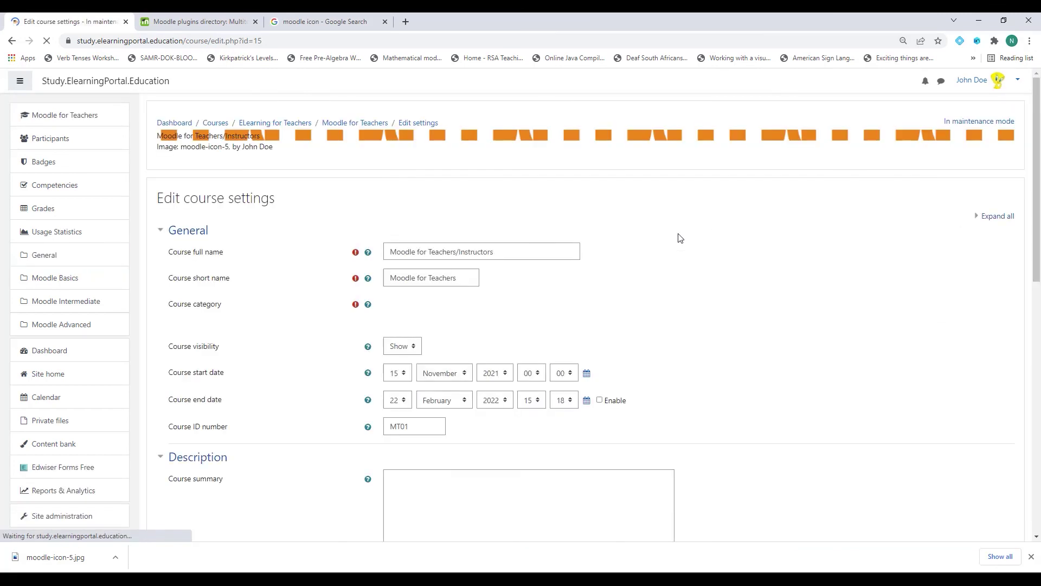
{"action": "scroll", "coordinate": [594, 302], "scroll_direction": "down", "scroll_amount": 8}
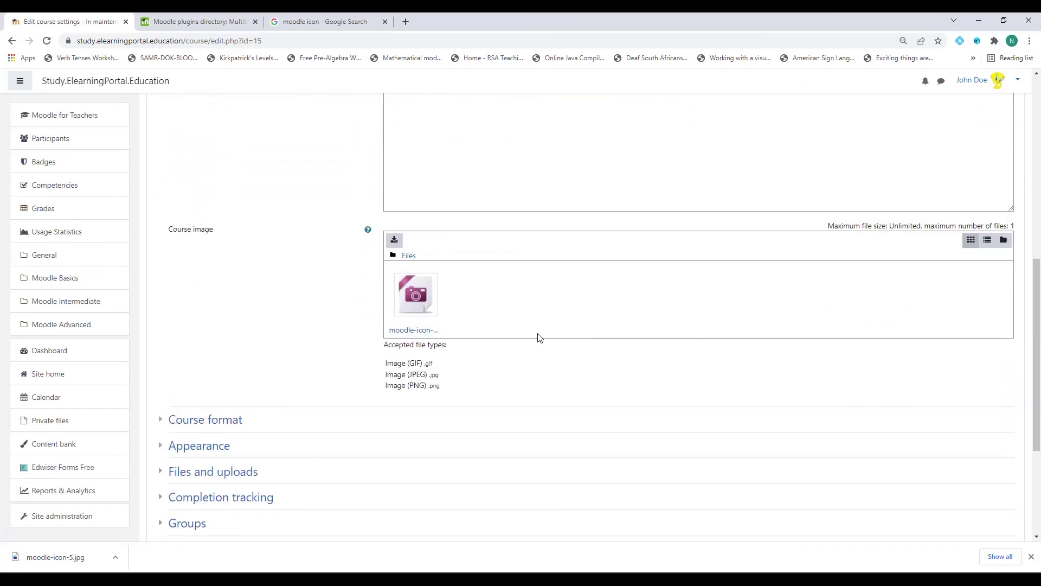
{"action": "left_click", "coordinate": [415, 297]}
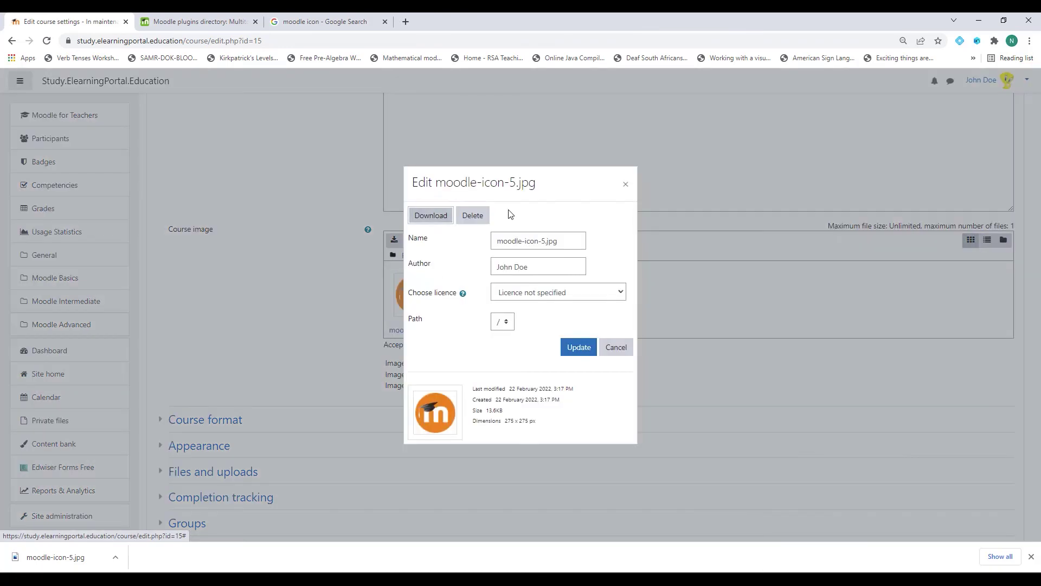
{"action": "left_click", "coordinate": [473, 216]}
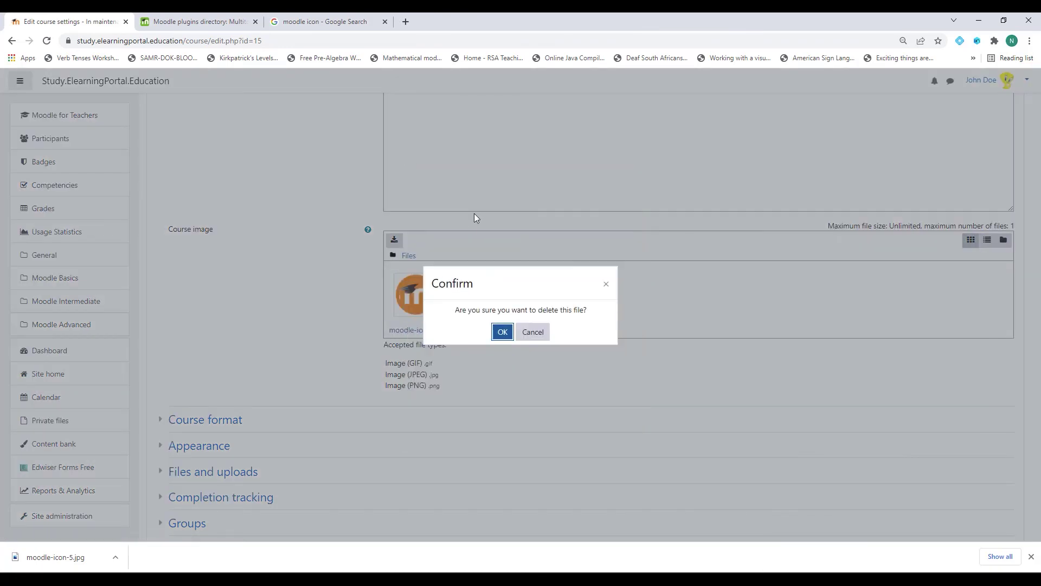
{"action": "left_click", "coordinate": [503, 332]}
{"action": "scroll", "coordinate": [727, 312], "scroll_direction": "down", "scroll_amount": 4}
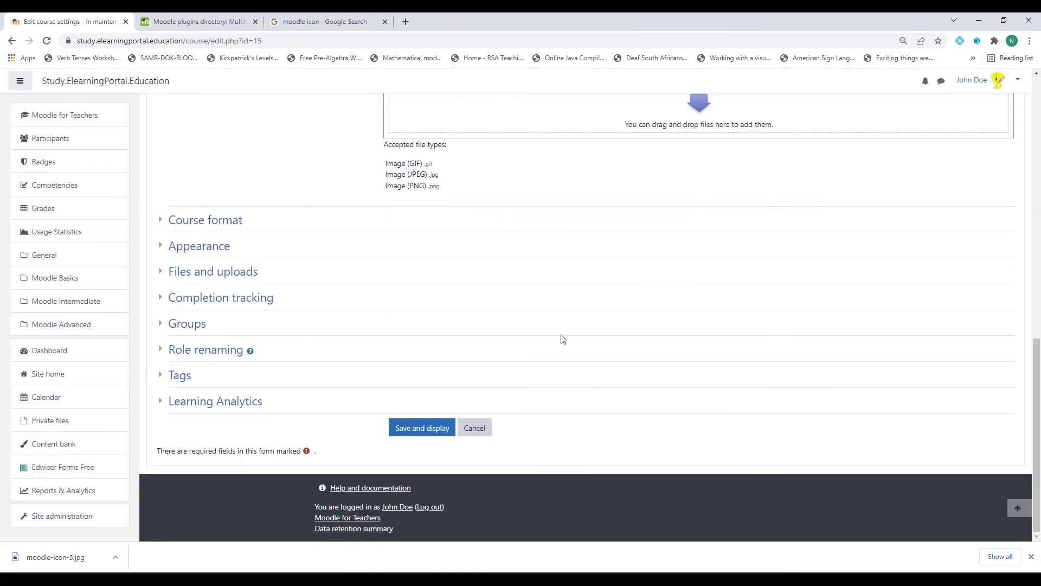
{"action": "left_click", "coordinate": [428, 429]}
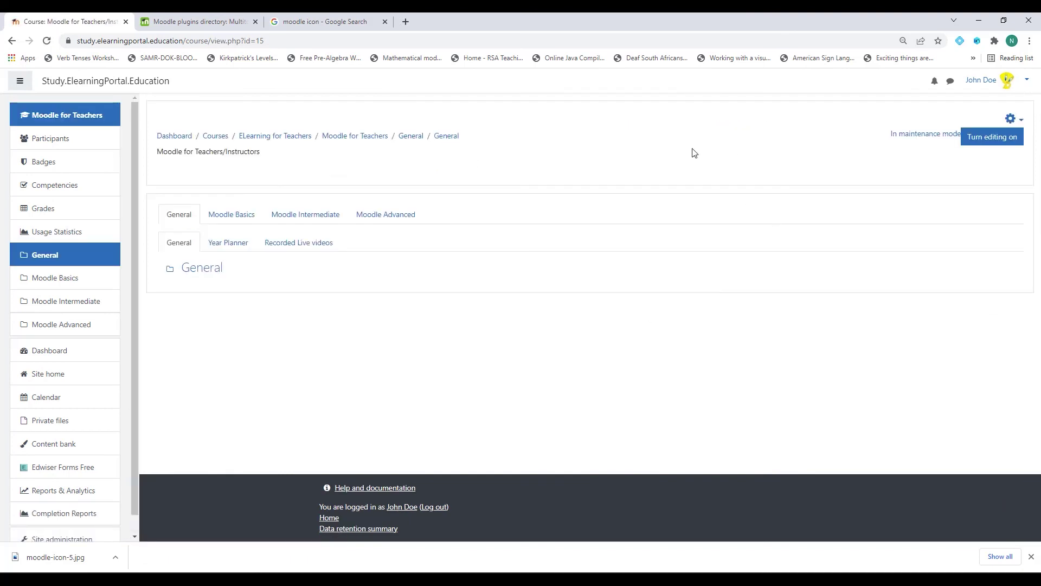
{"action": "left_click", "coordinate": [385, 214]}
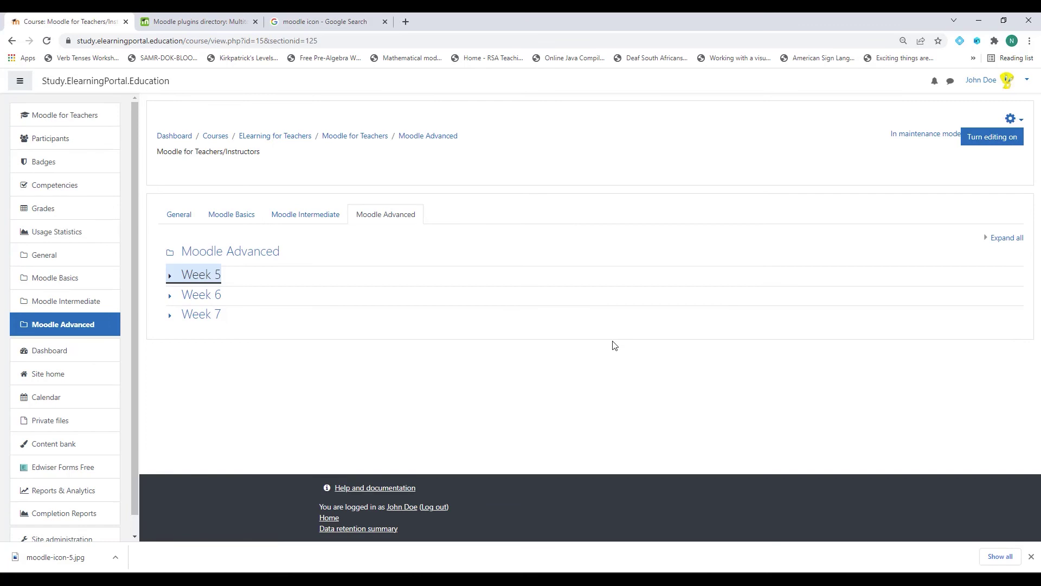